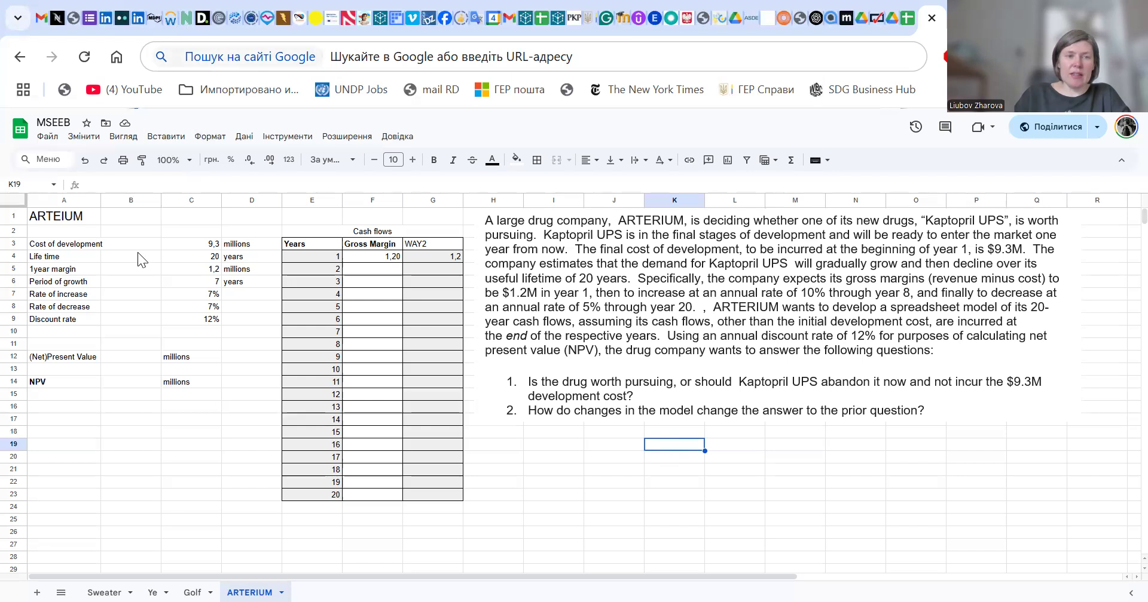
# Set the period of growth to 8 years and the rate of increase to 10% in the assumptions.
pyautogui.click(195, 283)
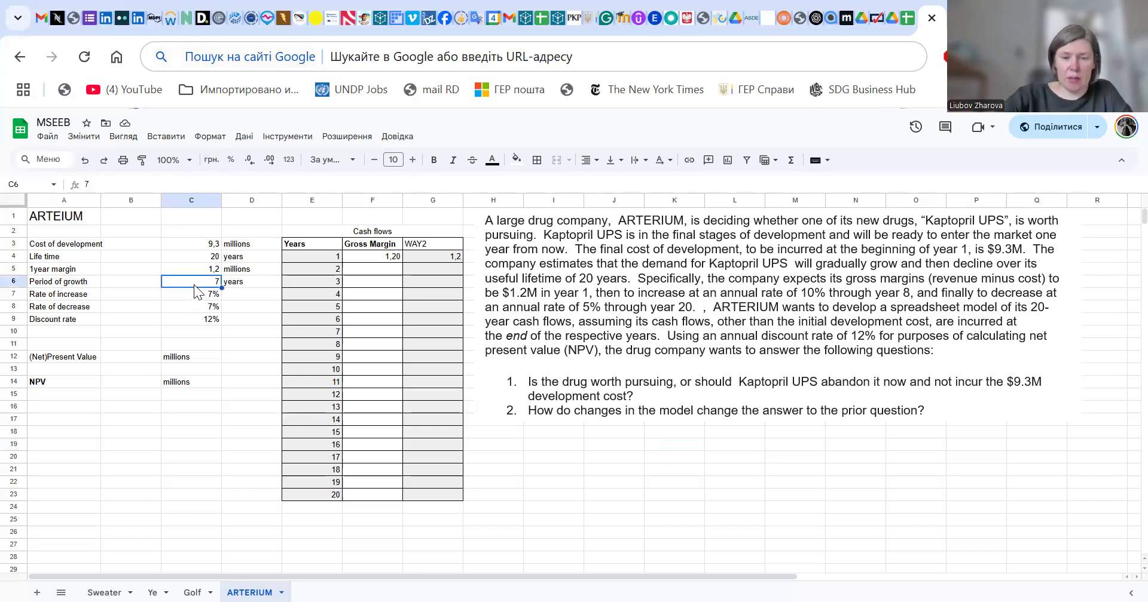
pyautogui.write('8')
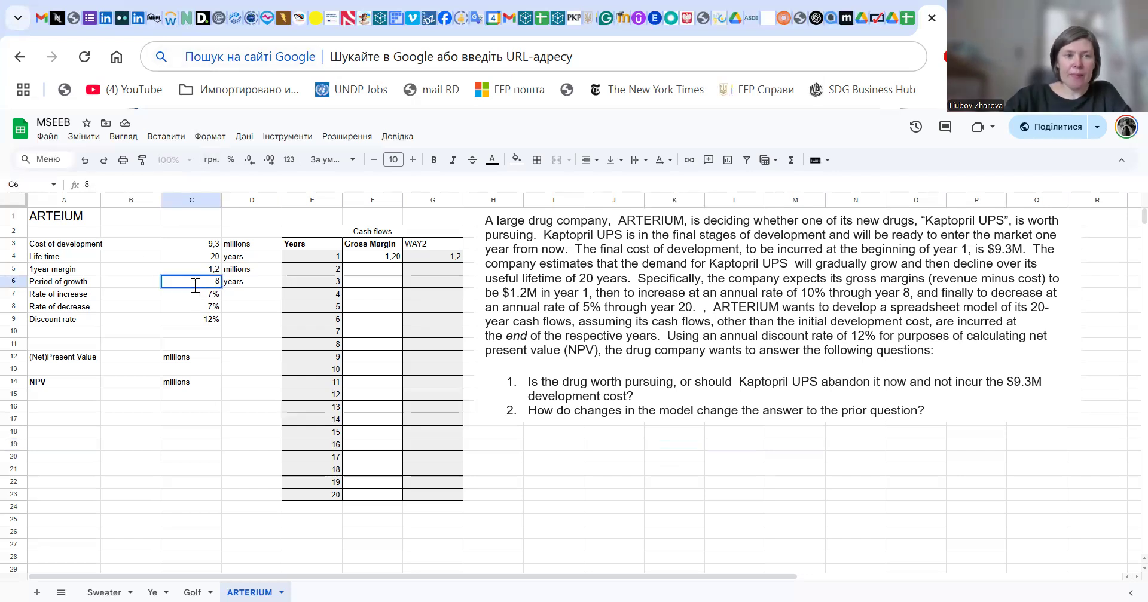
pyautogui.press('Return')
pyautogui.write('10%')
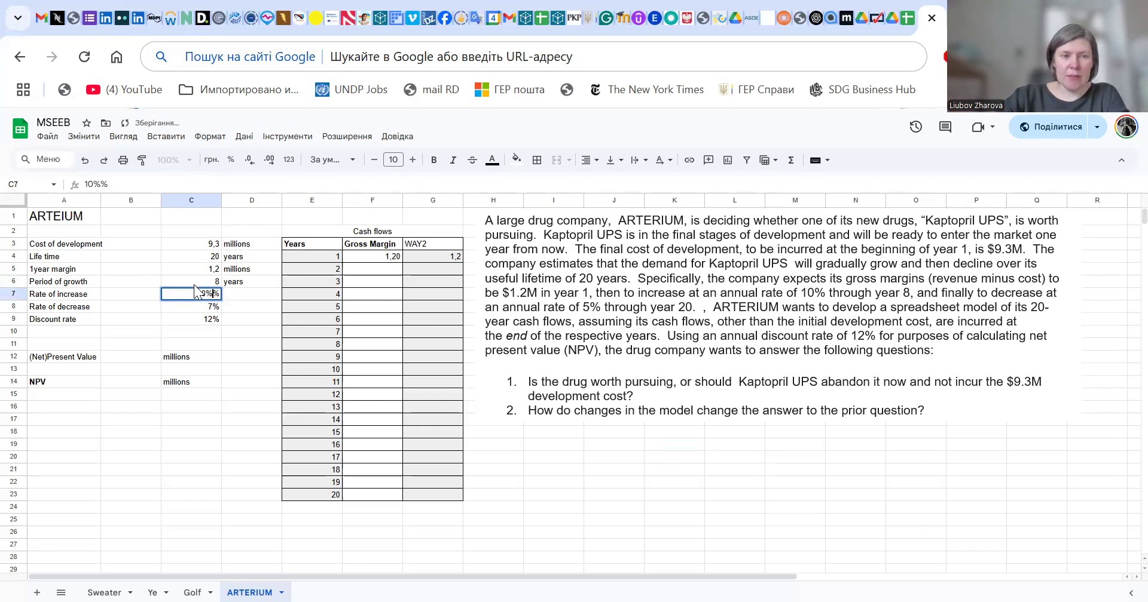
pyautogui.press('Return')
pyautogui.press('Up')
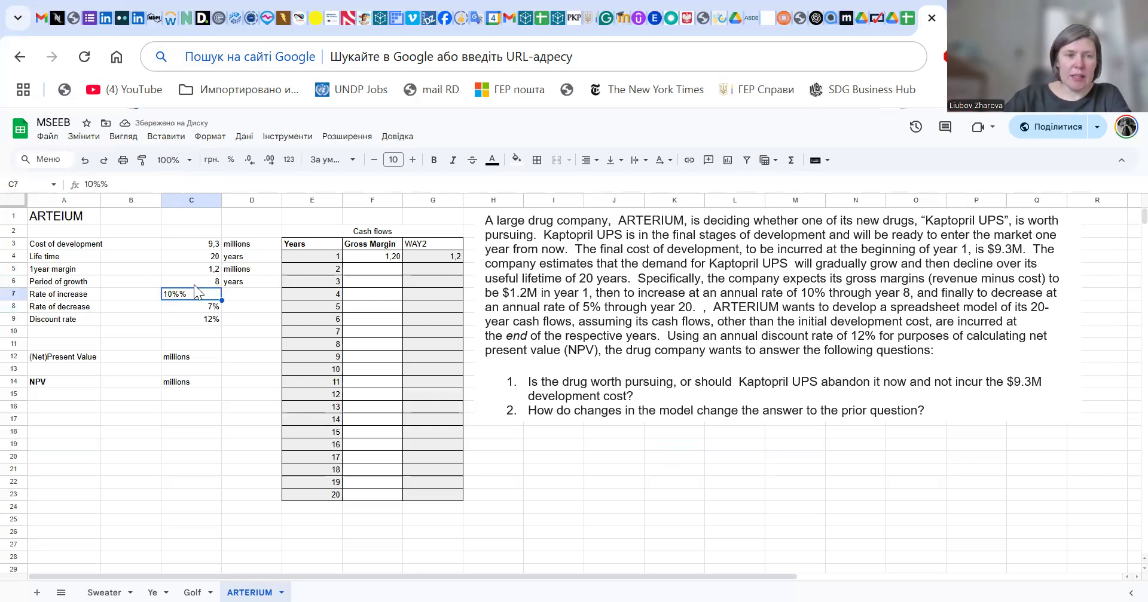
pyautogui.click(134, 186)
pyautogui.press('BackSpace')
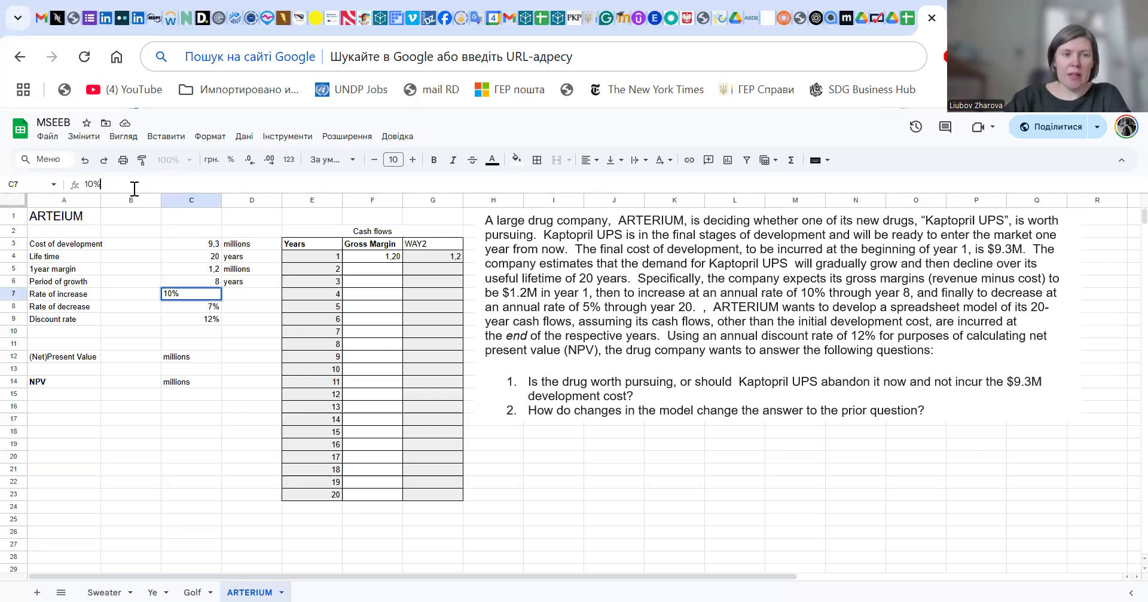
pyautogui.press('Return')
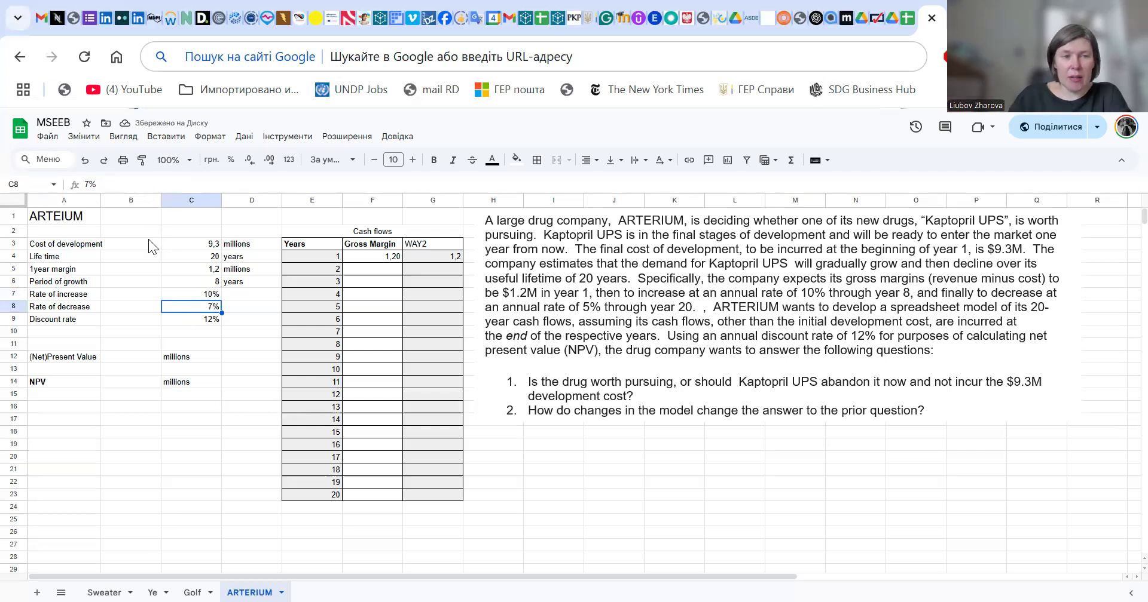
# Set the rate of decrease in C8 to 5%.
pyautogui.click(90, 184)
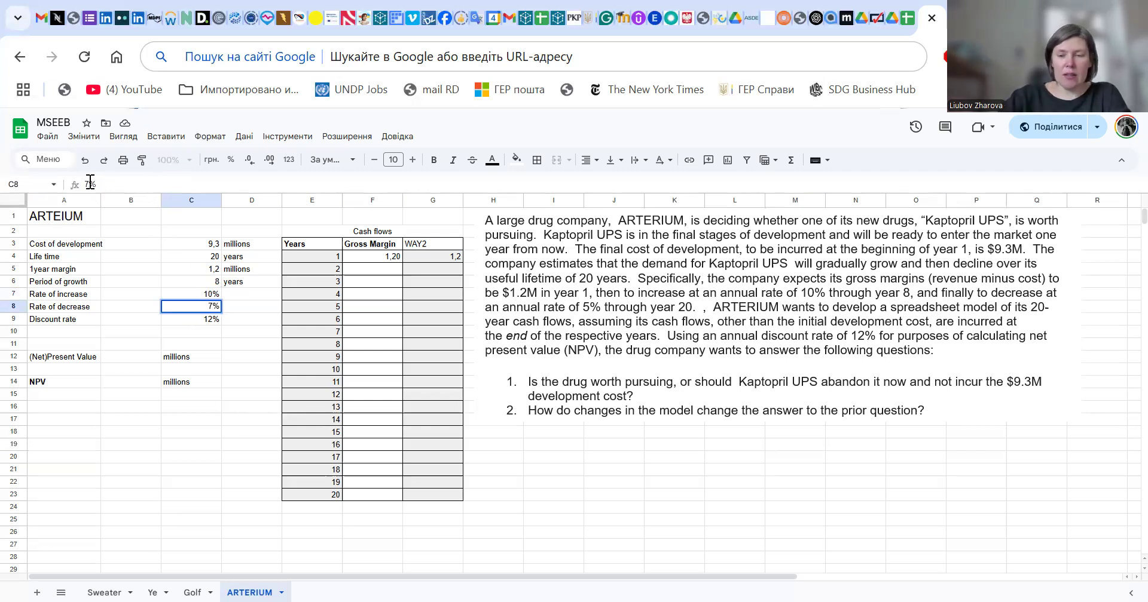
pyautogui.press('BackSpace')
pyautogui.write('5')
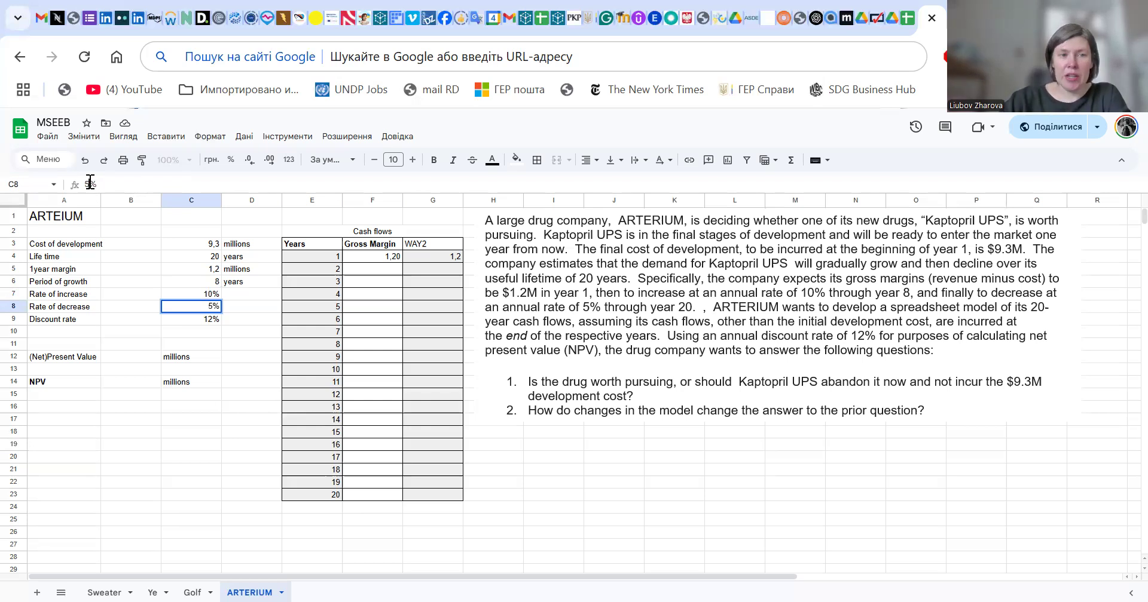
pyautogui.press('Return')
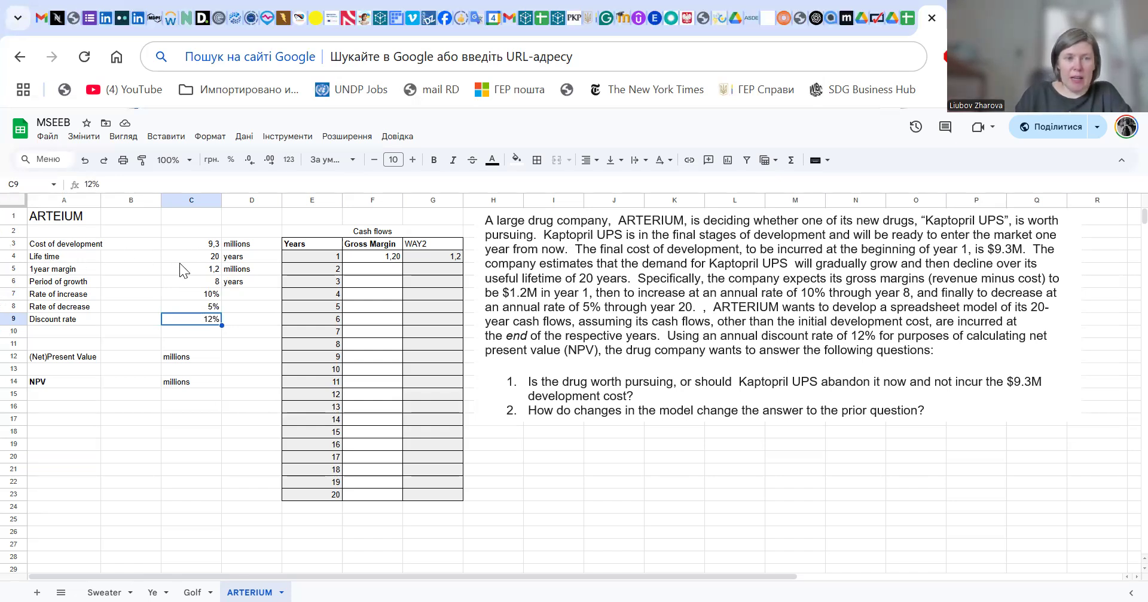
# Fill the assumption rows from cost of development to rate of decrease (A3:C8) with light gray.
pyautogui.click(213, 277)
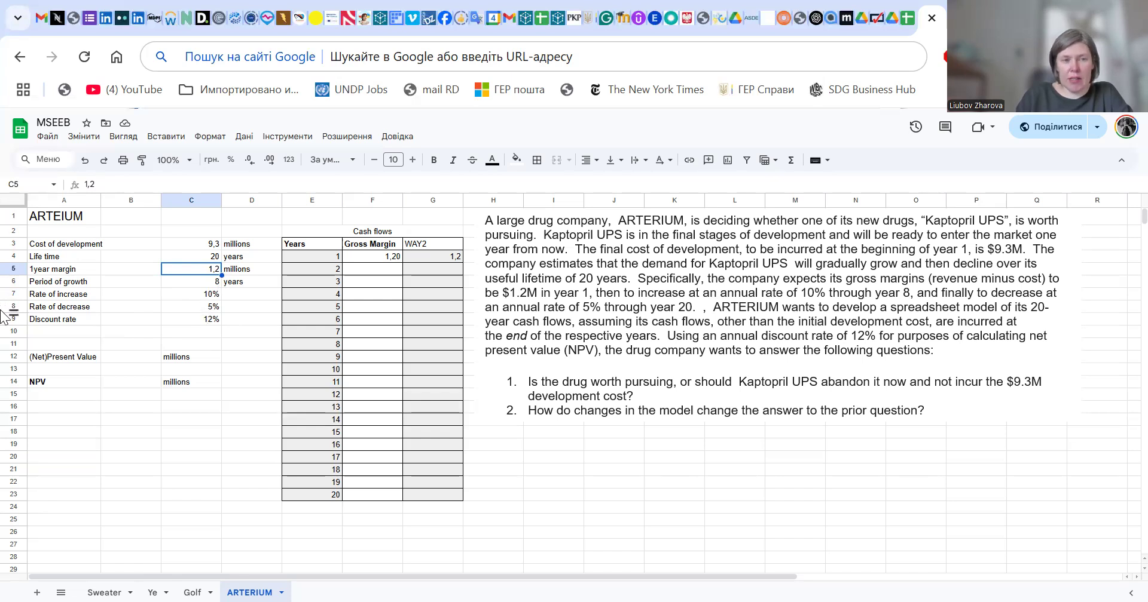
pyautogui.click(41, 324)
pyautogui.keyDown('shift'); pyautogui.click(195, 322); pyautogui.keyUp('shift')
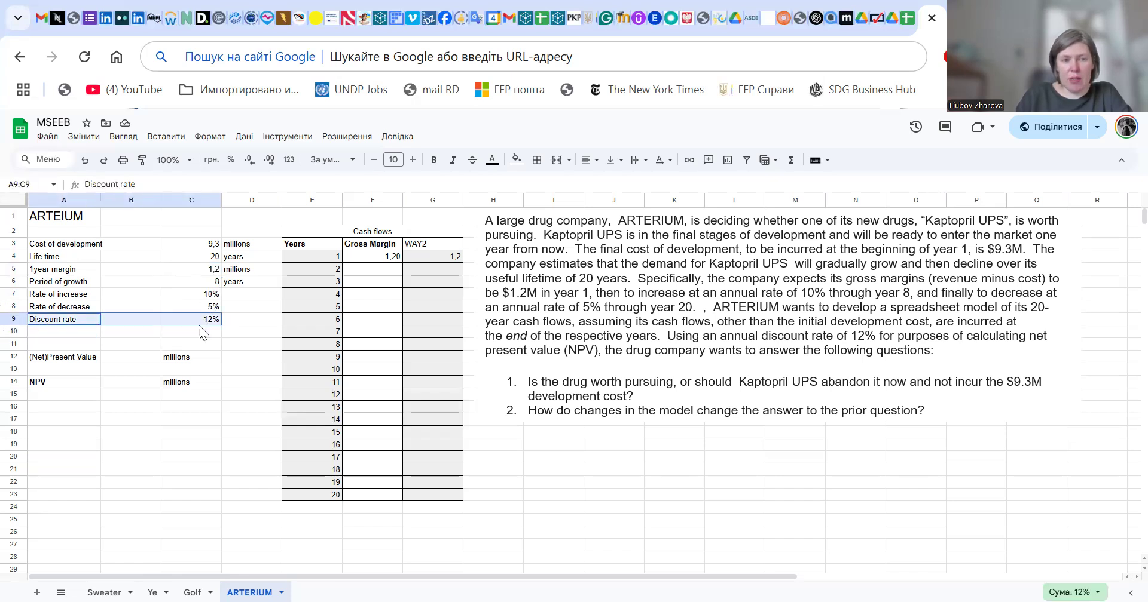
pyautogui.moveTo(39, 247); pyautogui.dragTo(146, 295)
pyautogui.click(147, 295)
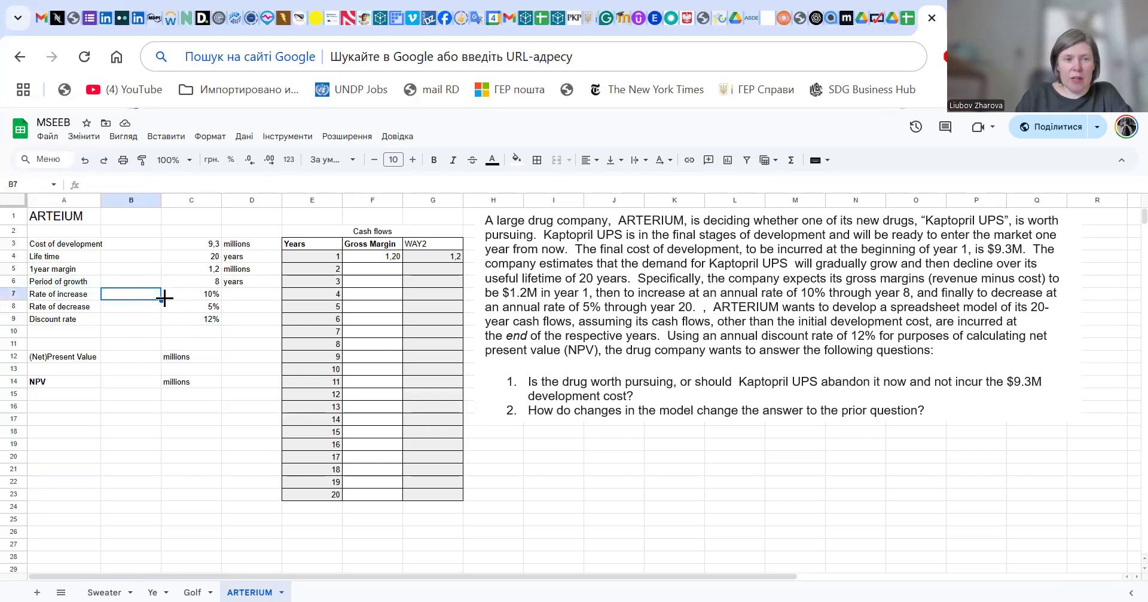
pyautogui.click(210, 306)
pyautogui.keyDown('shift'); pyautogui.click(41, 241); pyautogui.keyUp('shift')
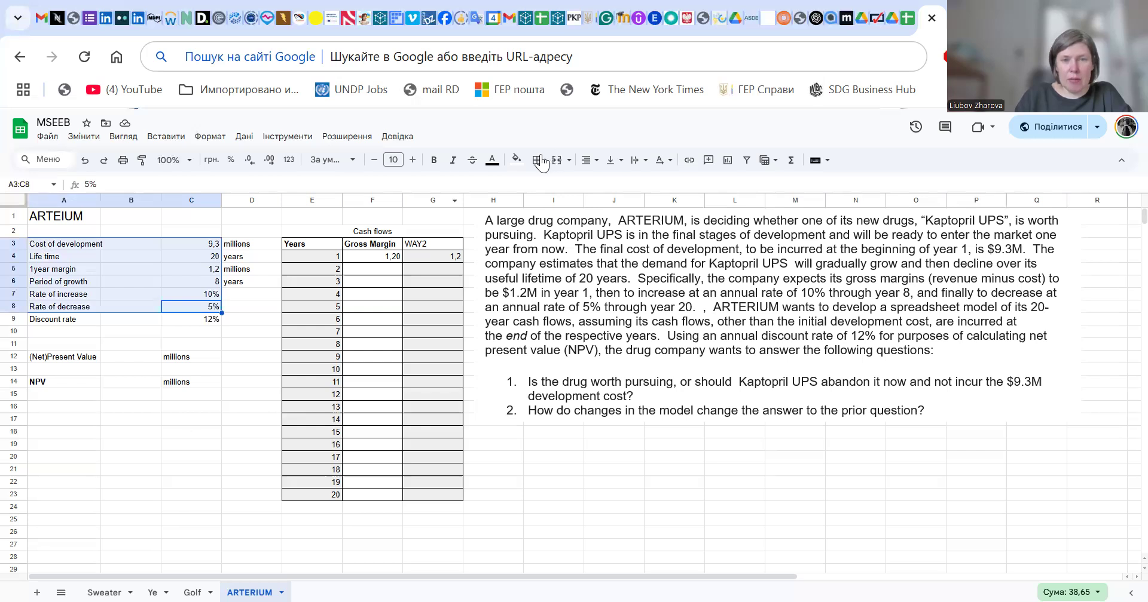
pyautogui.click(515, 162)
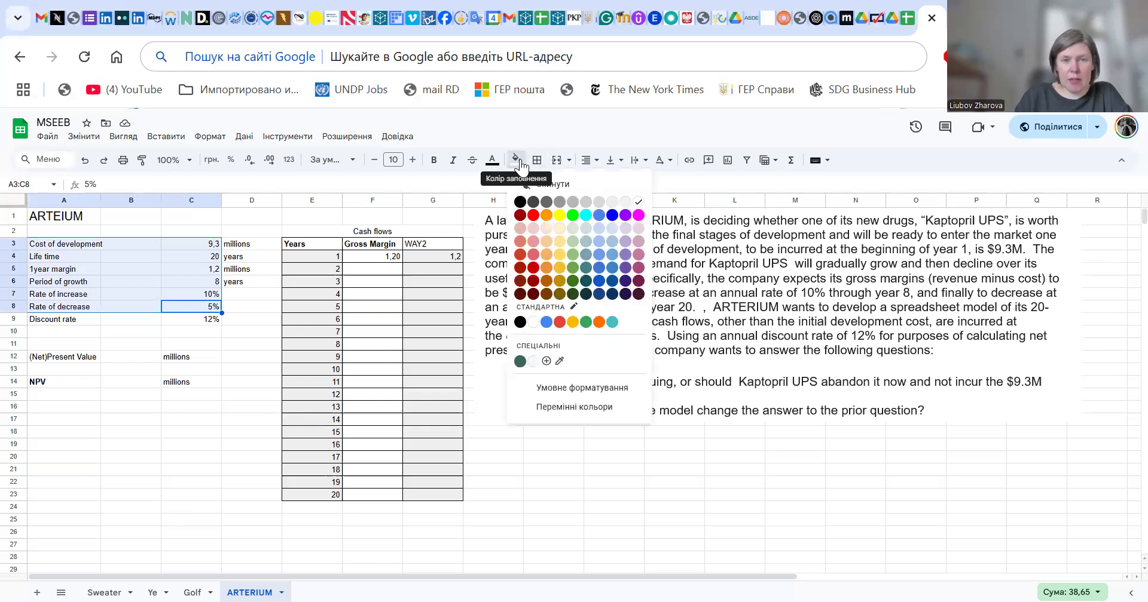
pyautogui.click(622, 205)
# Fill the discount rate row (A9:C9) with light magenta.
pyautogui.click(58, 319)
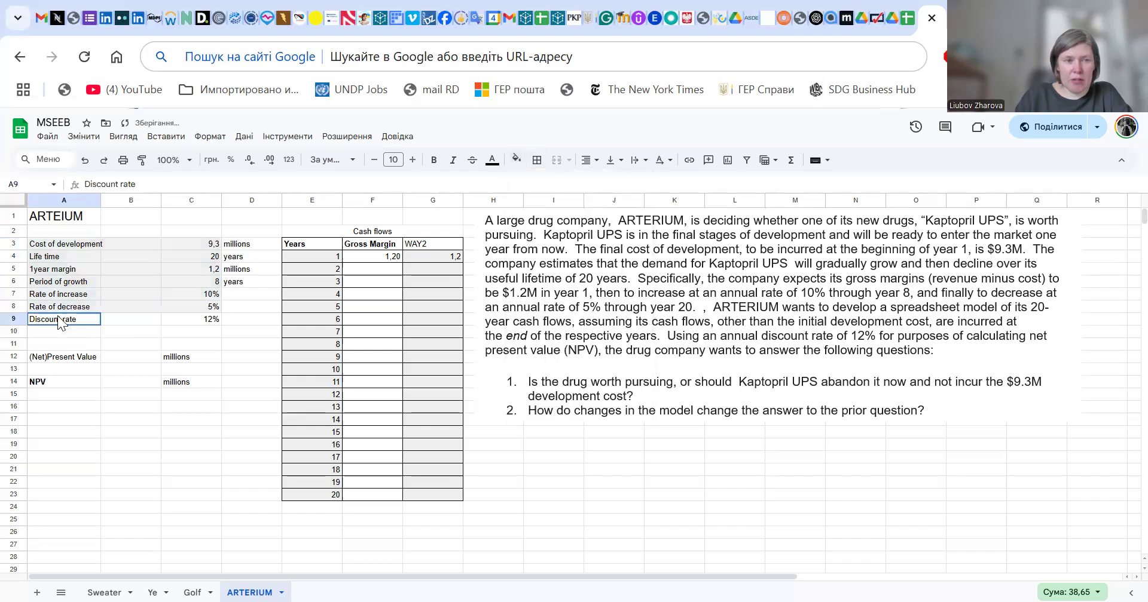
pyautogui.moveTo(137, 319); pyautogui.dragTo(206, 322)
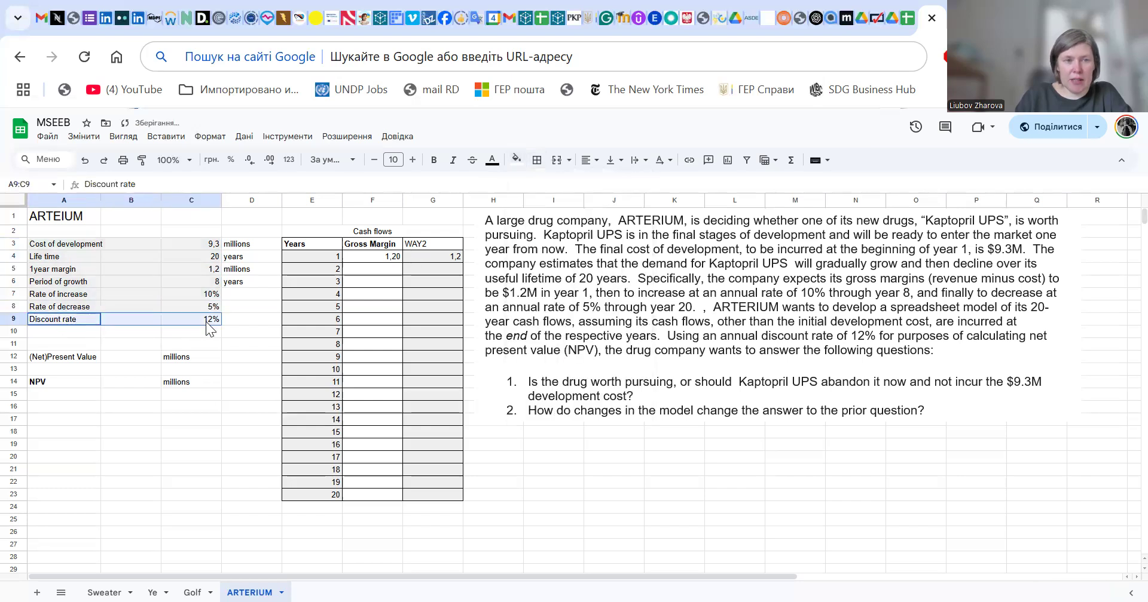
pyautogui.click(518, 162)
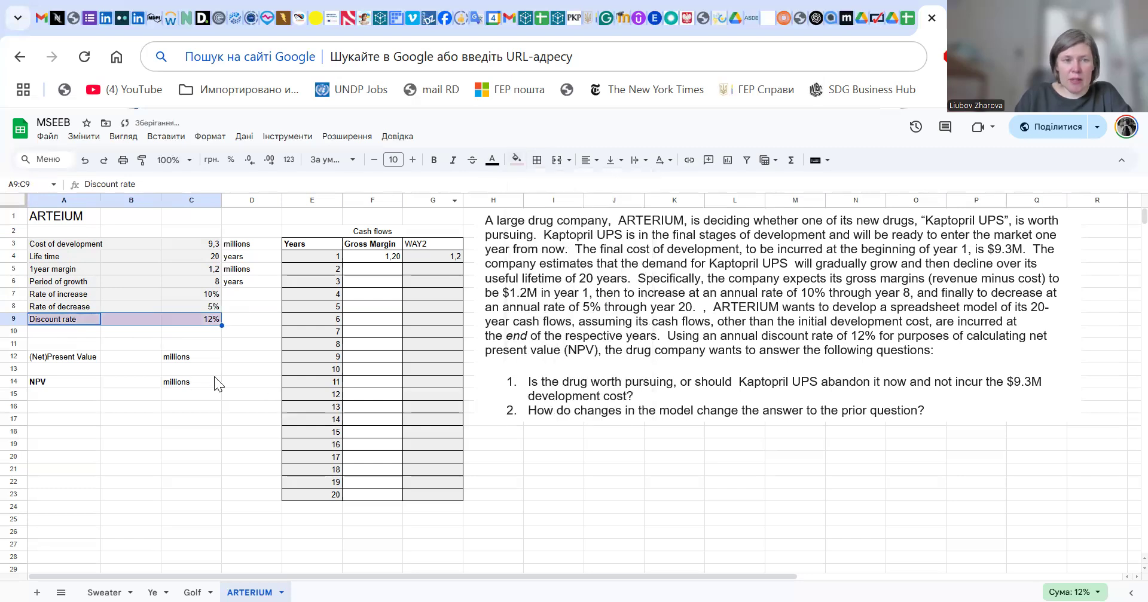
pyautogui.click(638, 227)
pyautogui.click(214, 381)
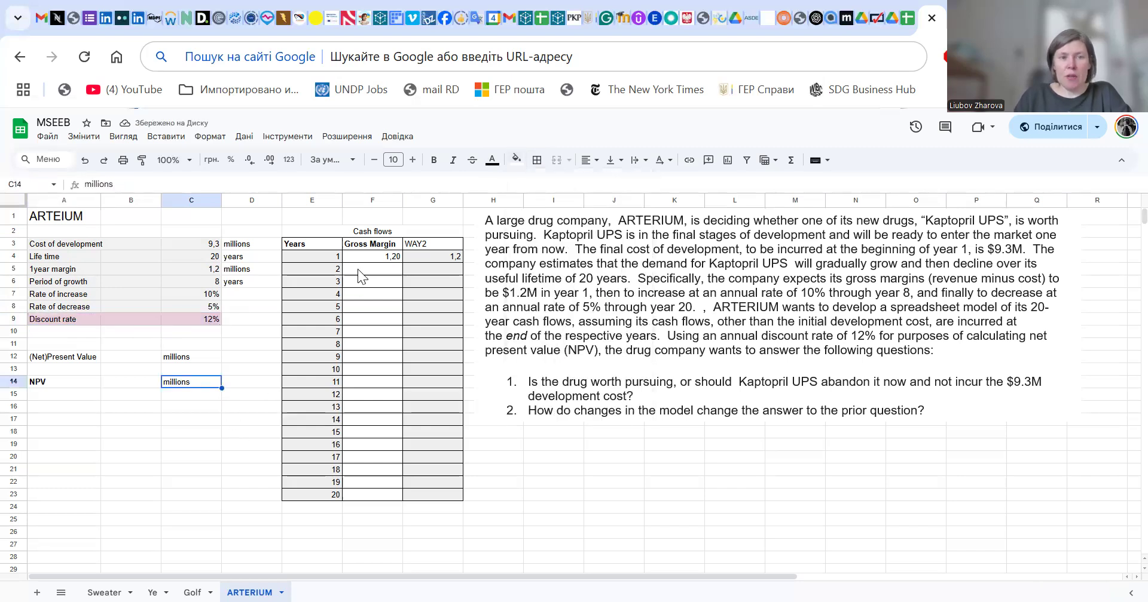
# Fill the year numbers 1 to 20 (E4:E23) with light purple.
pyautogui.click(314, 254)
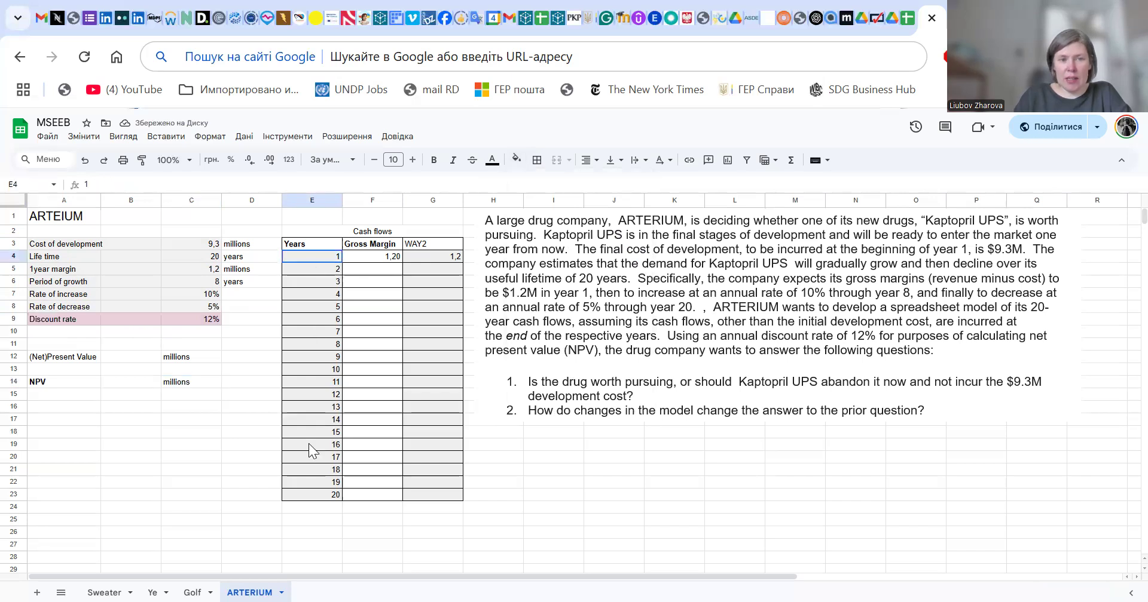
pyautogui.moveTo(309, 445); pyautogui.dragTo(306, 495)
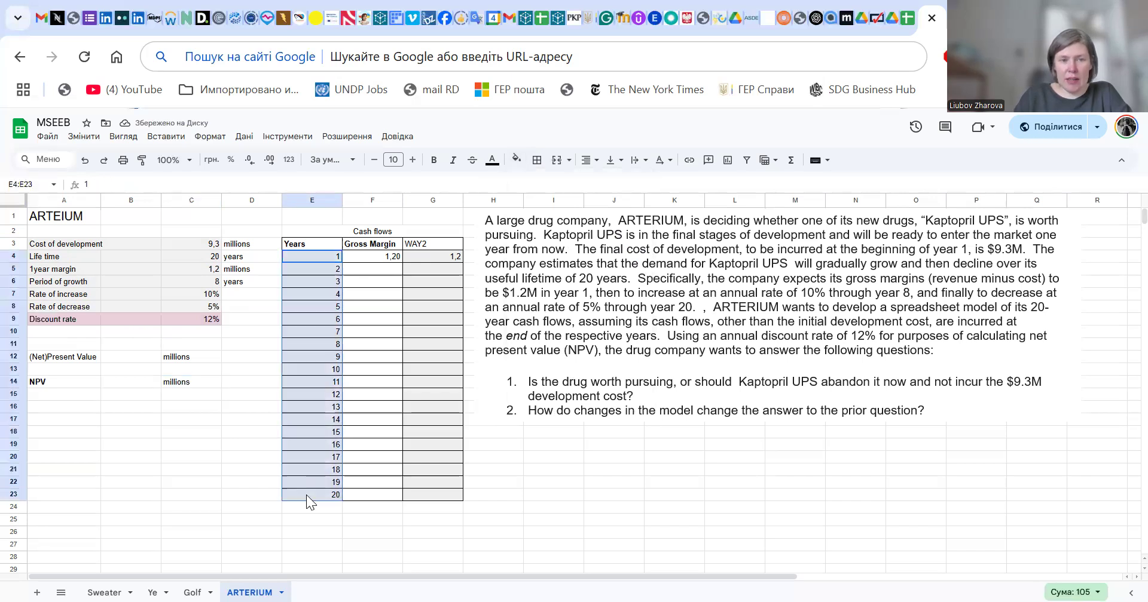
pyautogui.click(519, 160)
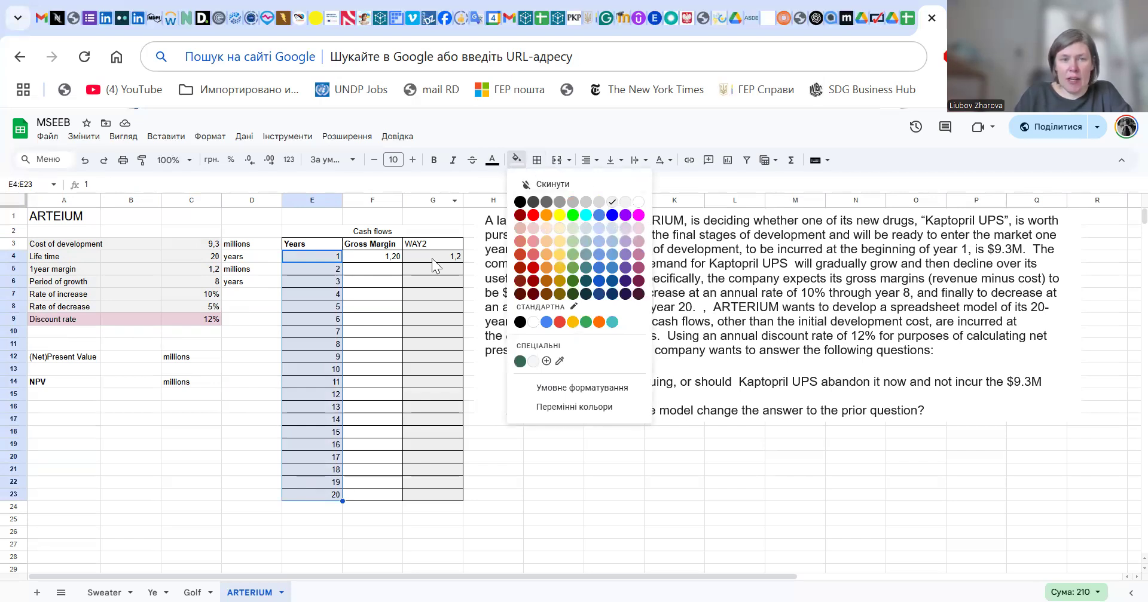
pyautogui.click(381, 260)
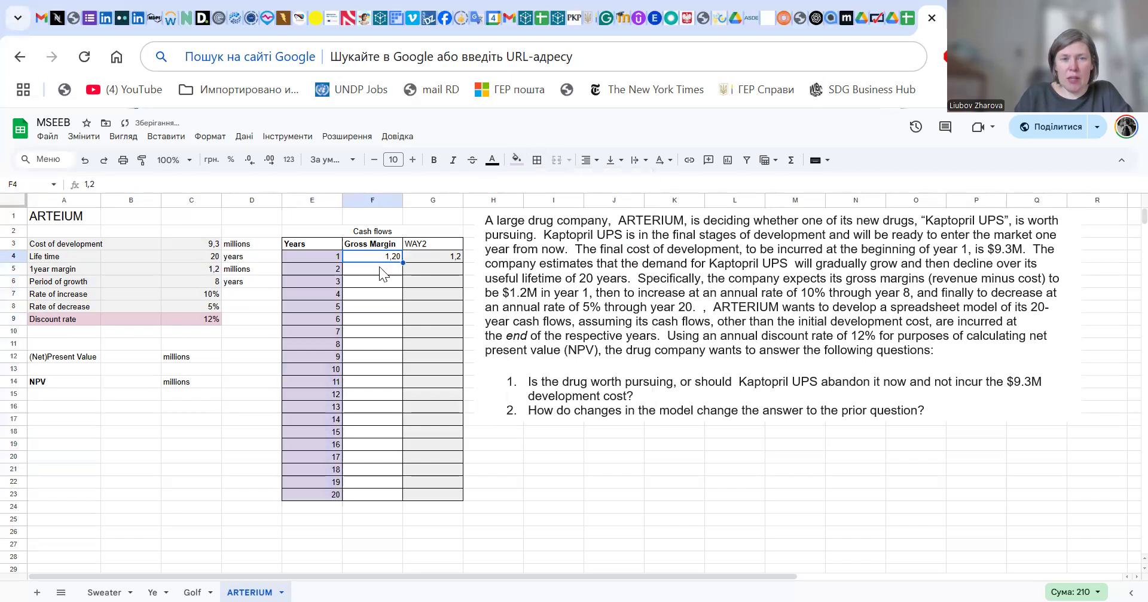
# Enter the year 2 gross margin in F5 as =F4*(1+C7), growing the year 1 margin by the rate of increase.
pyautogui.click(377, 271)
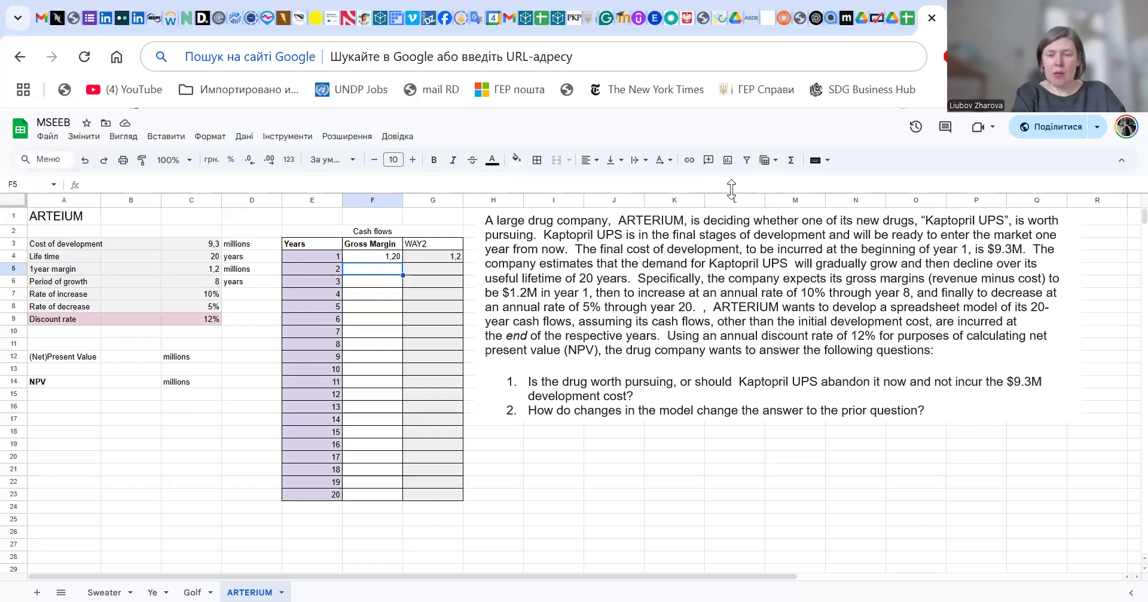
pyautogui.write('=')
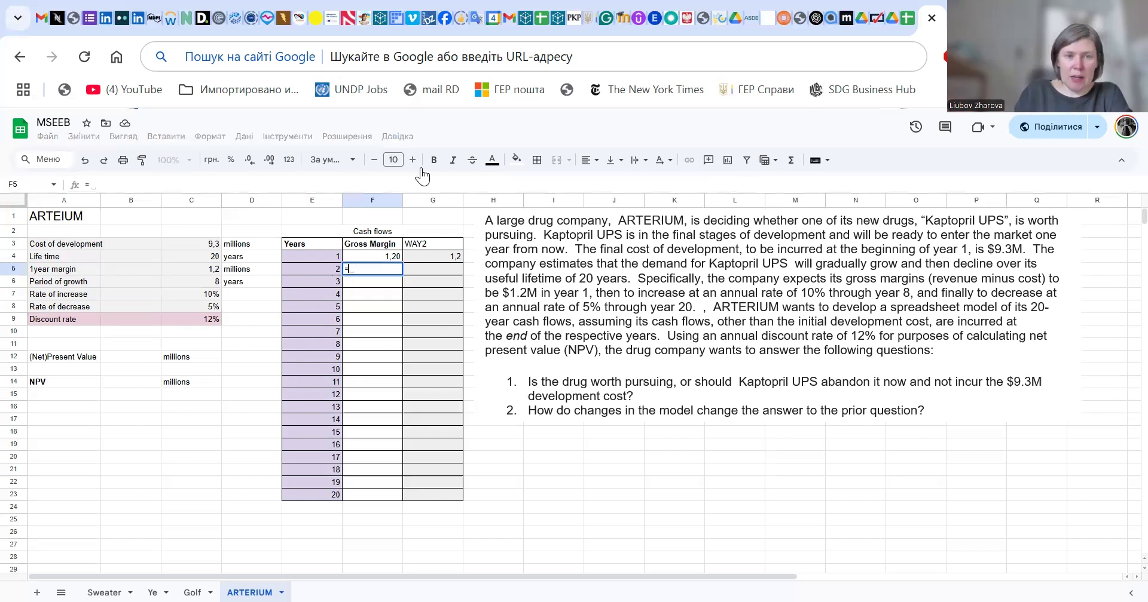
pyautogui.click(370, 253)
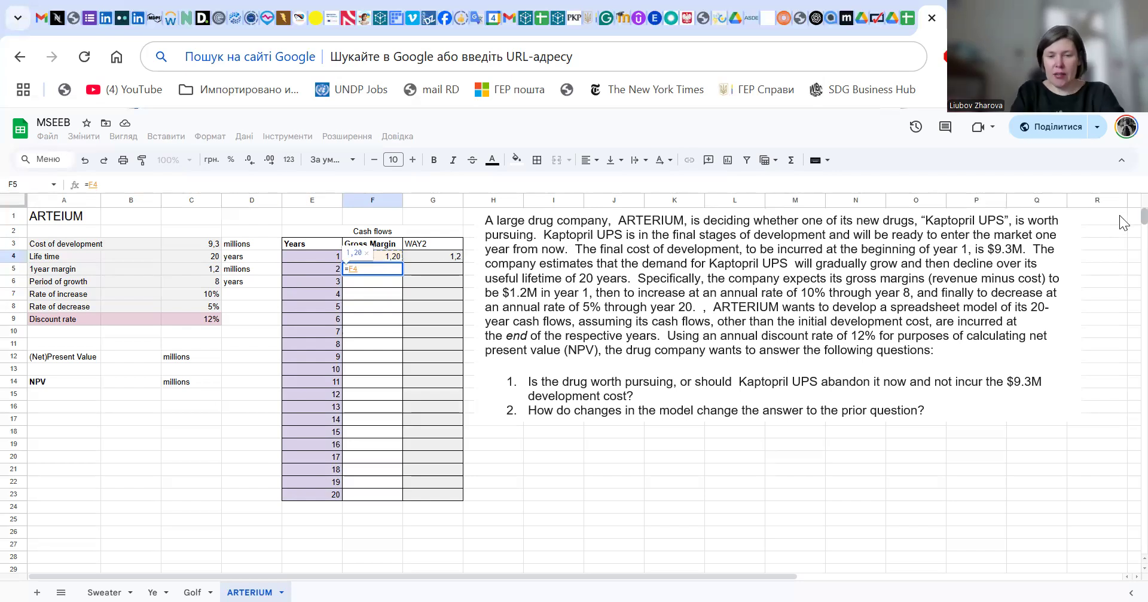
pyautogui.write('*(1+')
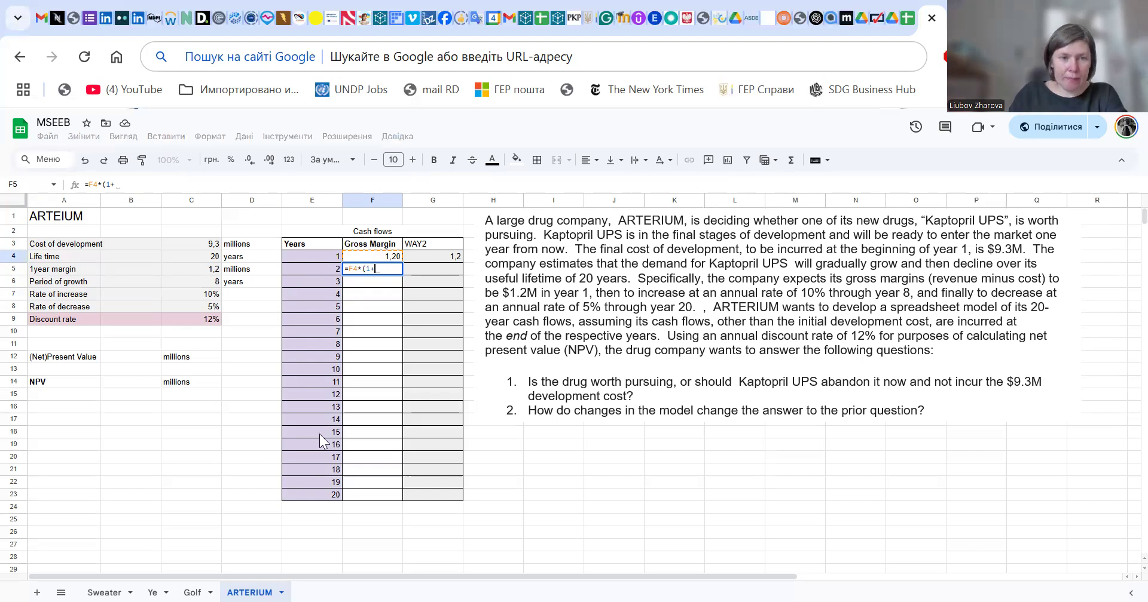
pyautogui.click(182, 294)
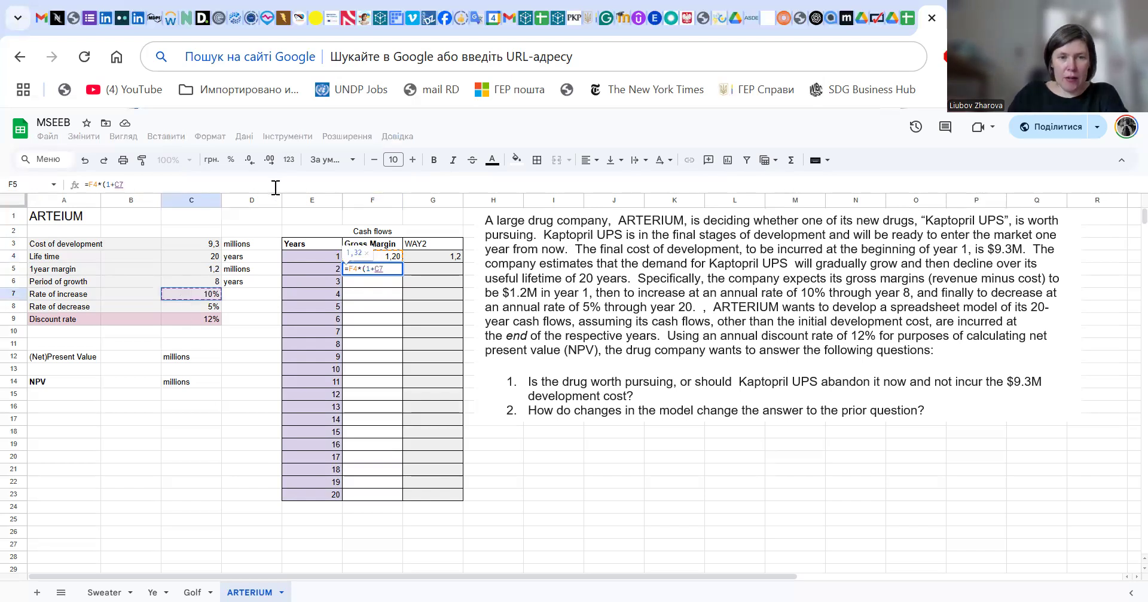
pyautogui.write(')')
pyautogui.press('Return')
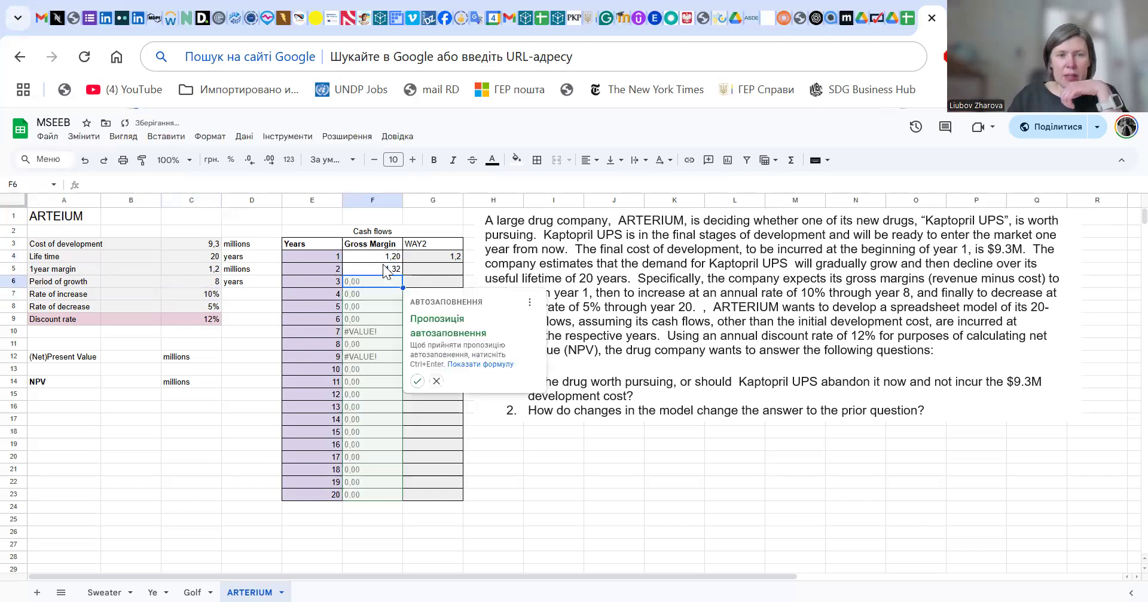
# Make the rate reference in F5 absolute, =F4*(1+$C$7), and copy the formula down through year 8 (F11).
pyautogui.click(380, 268)
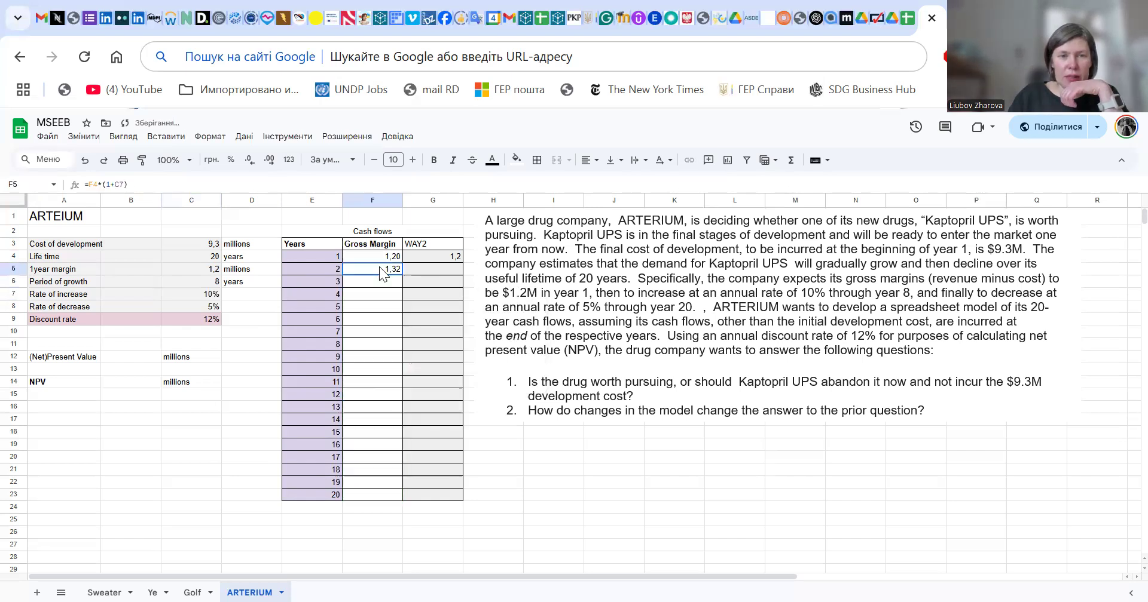
pyautogui.click(117, 184)
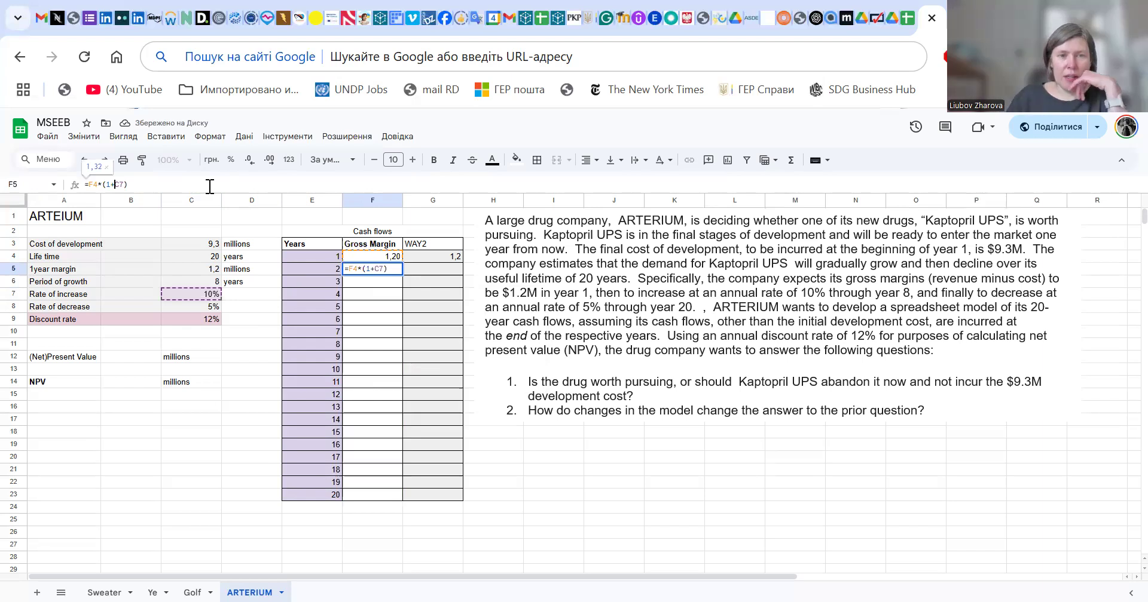
pyautogui.press('Return')
pyautogui.click(378, 270)
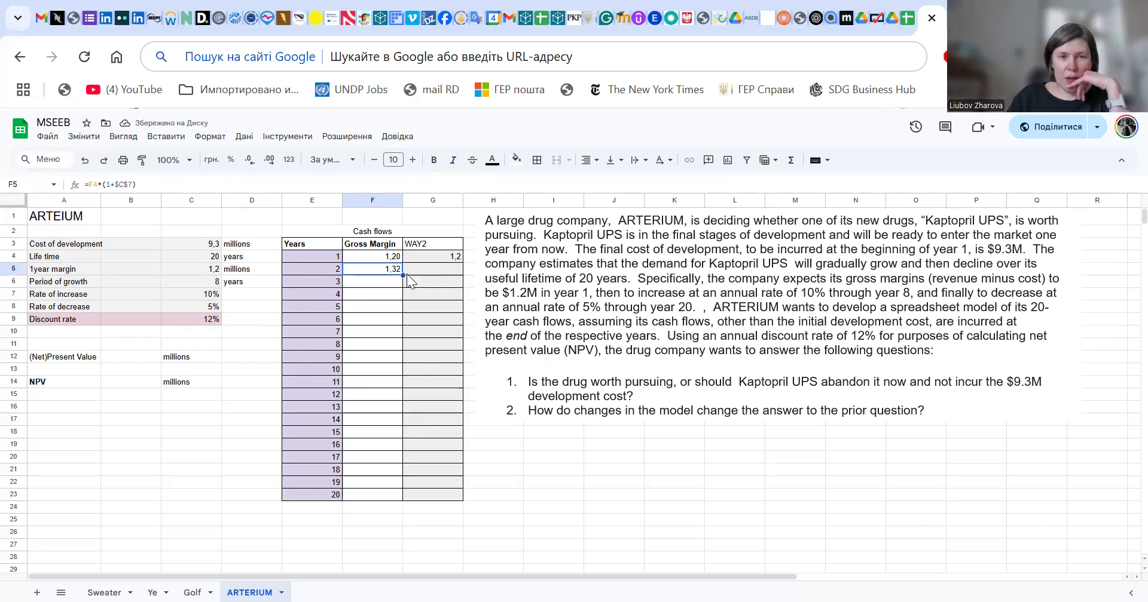
pyautogui.moveTo(404, 275); pyautogui.dragTo(392, 343)
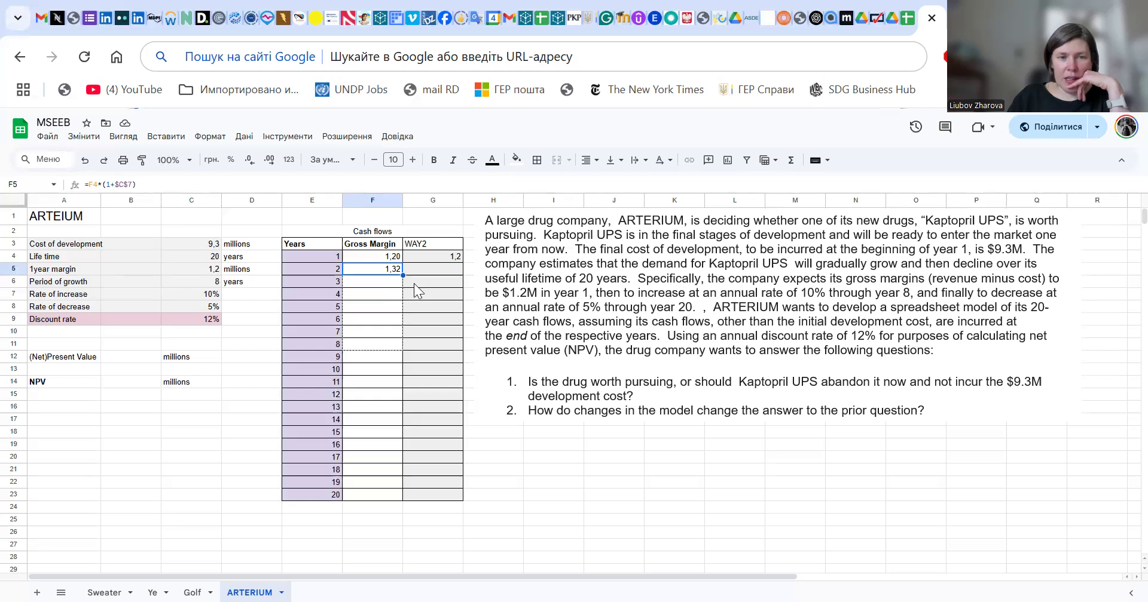
# Enter the year 9 gross margin in F12 as =F11*(1-C8), shrinking the year 8 margin by the rate of decrease.
pyautogui.click(380, 359)
pyautogui.write('=')
pyautogui.click(380, 340)
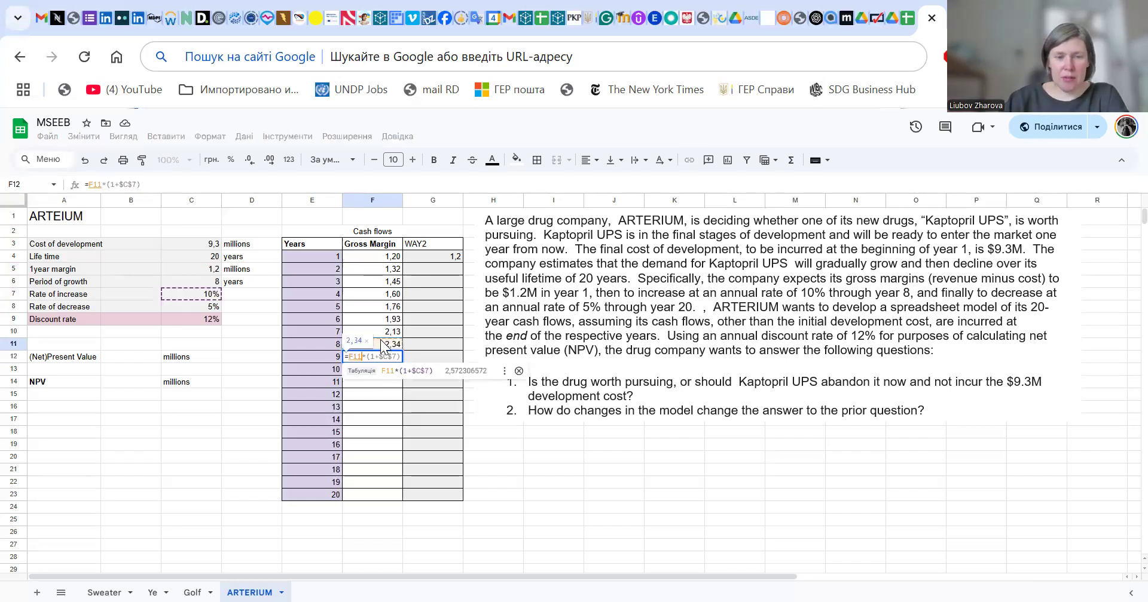
pyautogui.write('*(')
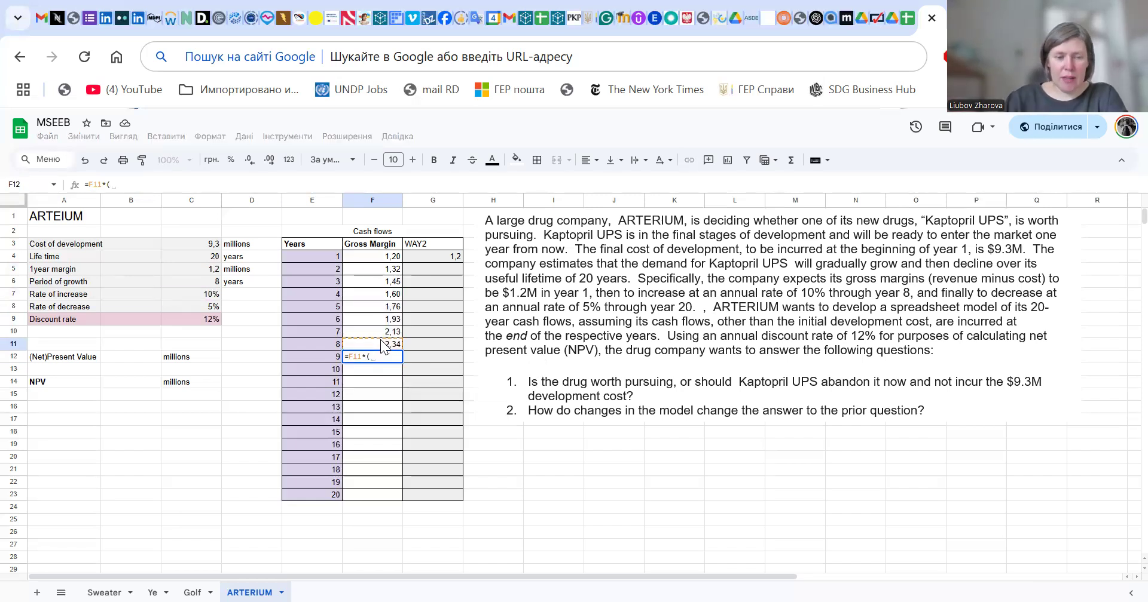
pyautogui.write('1-')
pyautogui.click(196, 305)
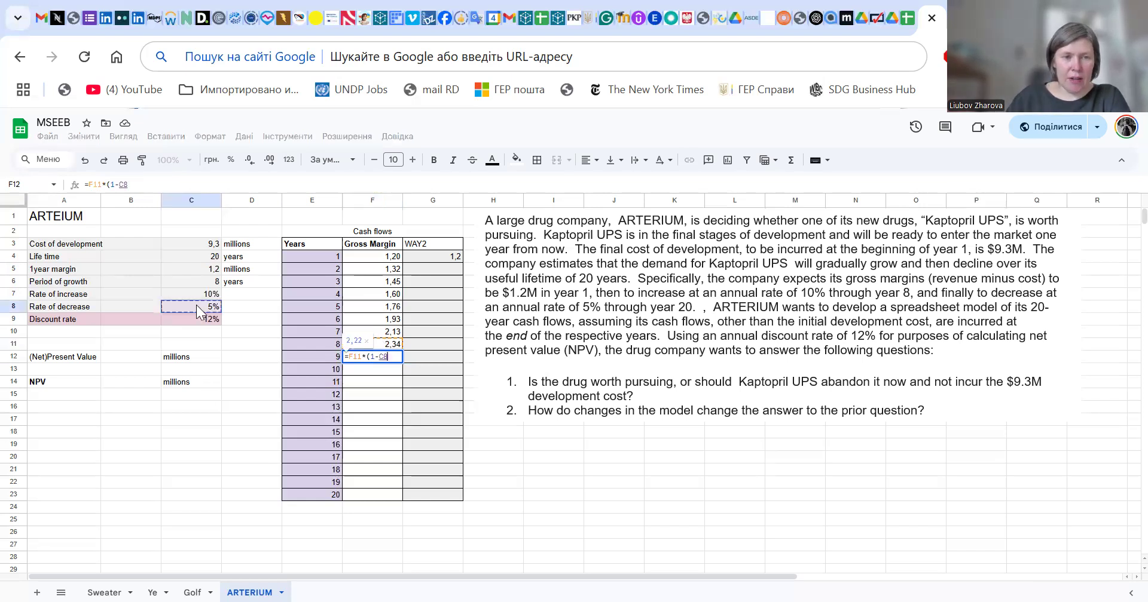
pyautogui.write(')')
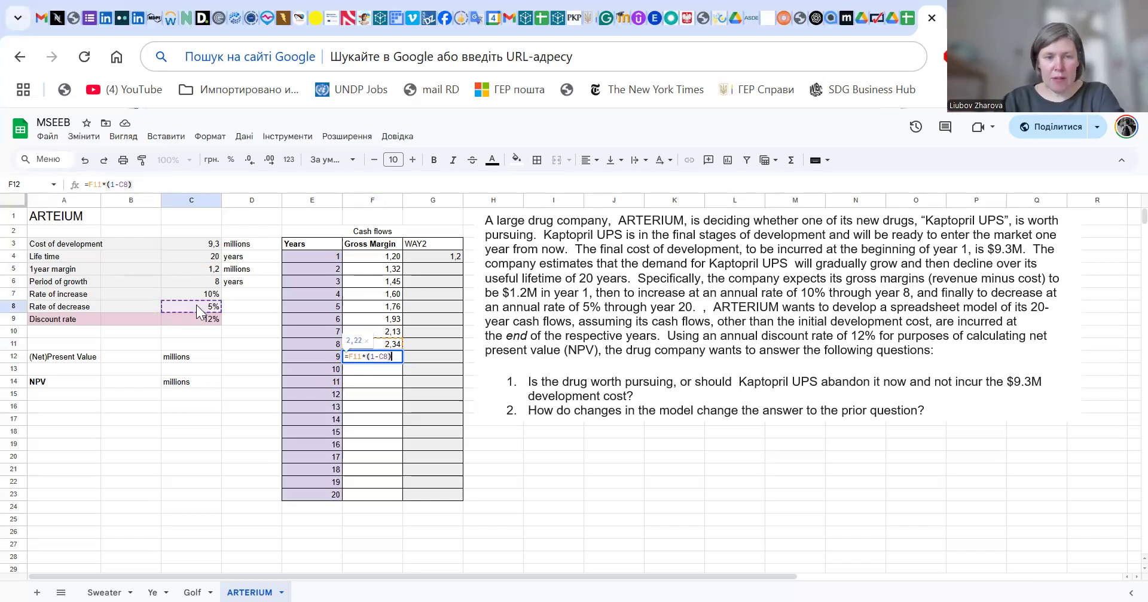
pyautogui.press('Return')
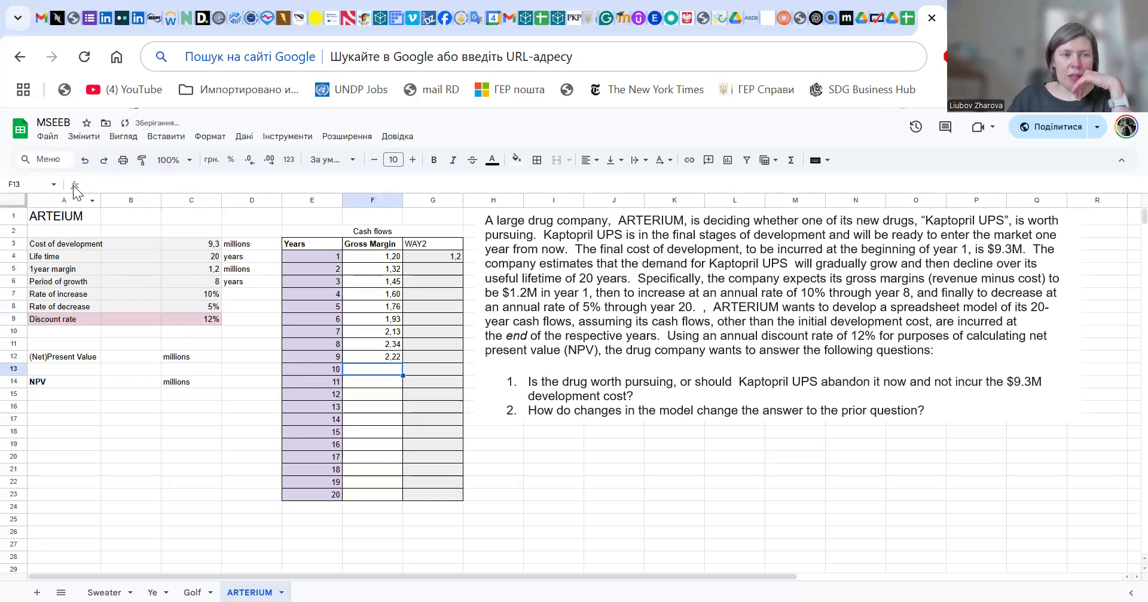
# Make the rate reference in F12 absolute, =F11*(1-$C$8), and copy the formula down through year 20 (F23).
pyautogui.press('Up')
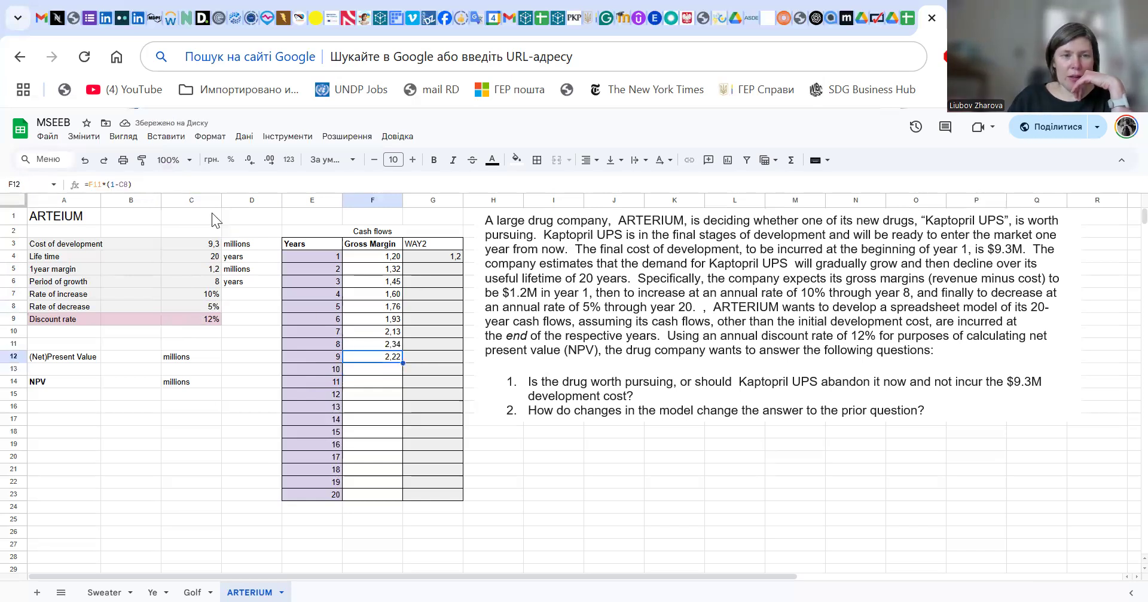
pyautogui.click(124, 184)
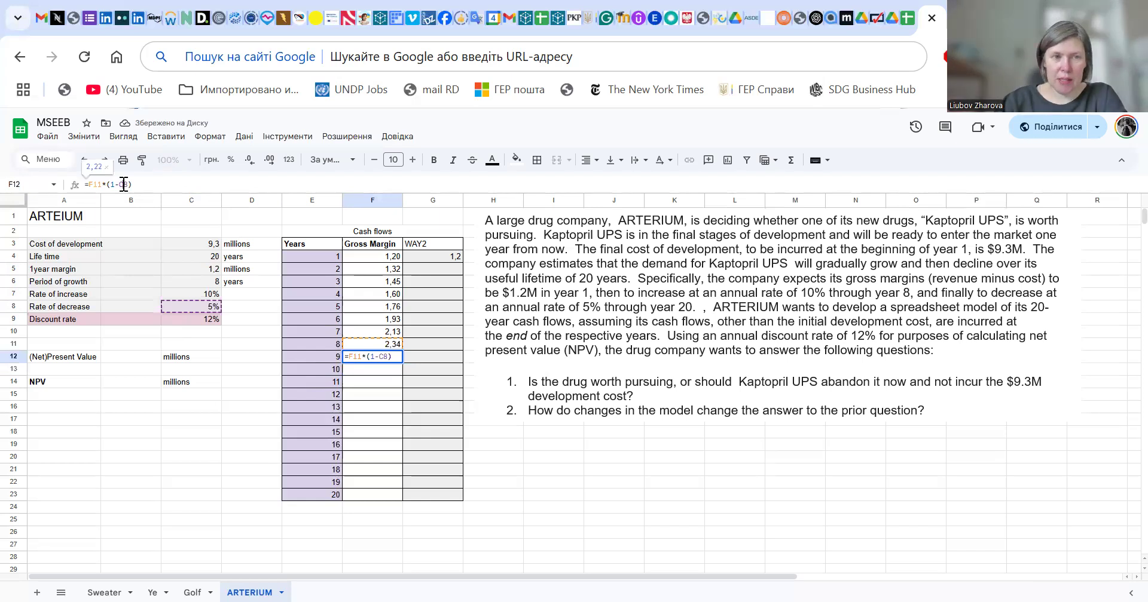
pyautogui.press('Return')
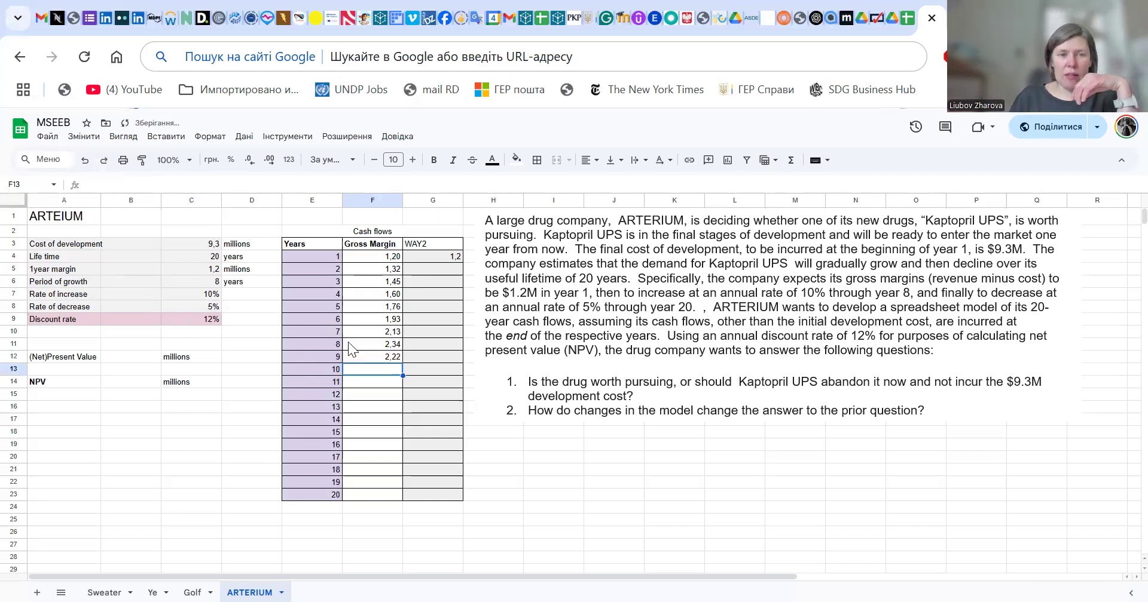
pyautogui.click(394, 358)
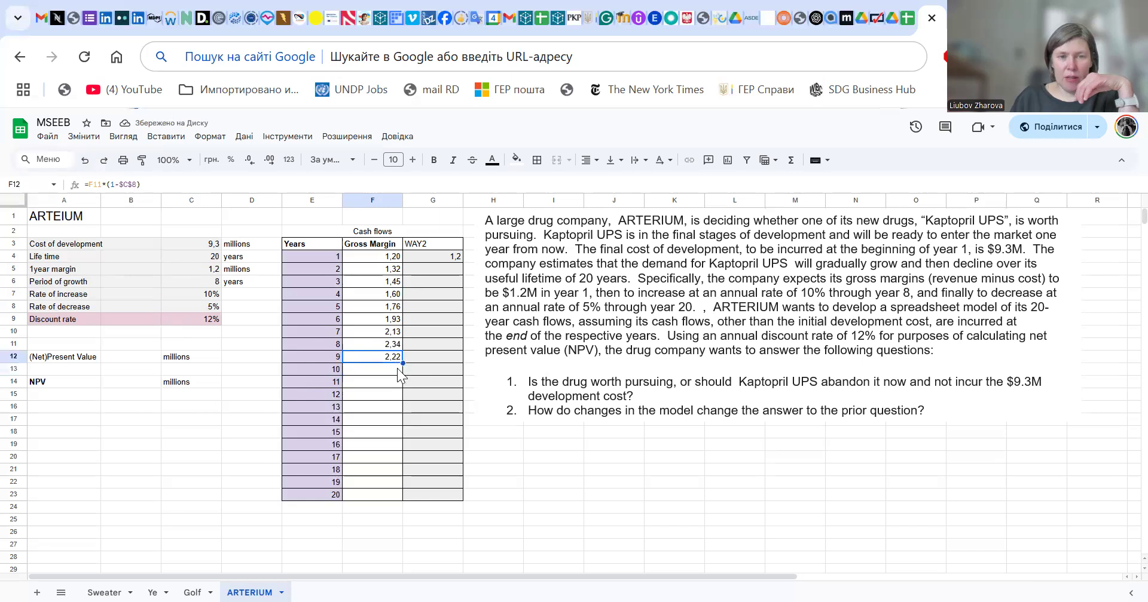
pyautogui.moveTo(403, 360); pyautogui.dragTo(397, 498)
pyautogui.moveTo(446, 527); pyautogui.dragTo(445, 529)
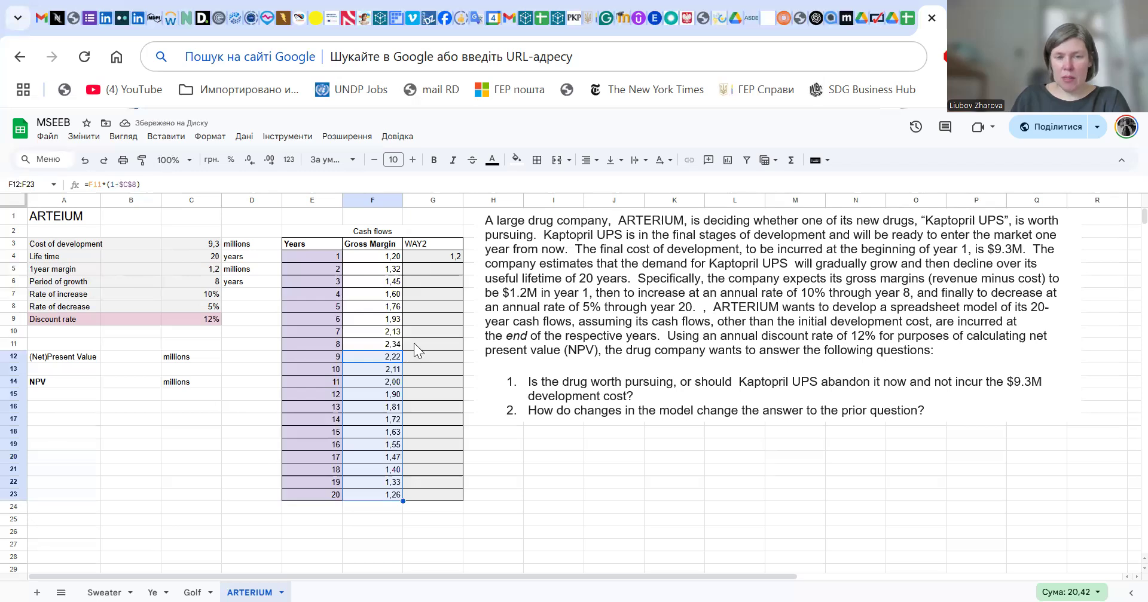
# Begin an IF formula in the WAY2 cell for year 2 (G5), testing whether the year exceeds the growth period with E5>C6.
pyautogui.click(180, 283)
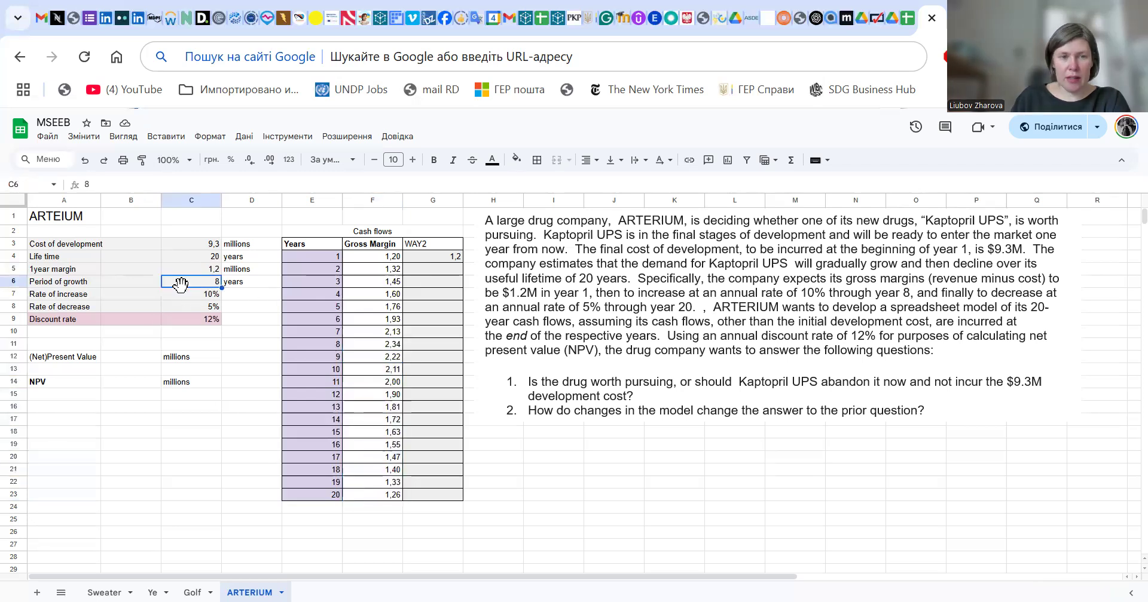
pyautogui.click(449, 267)
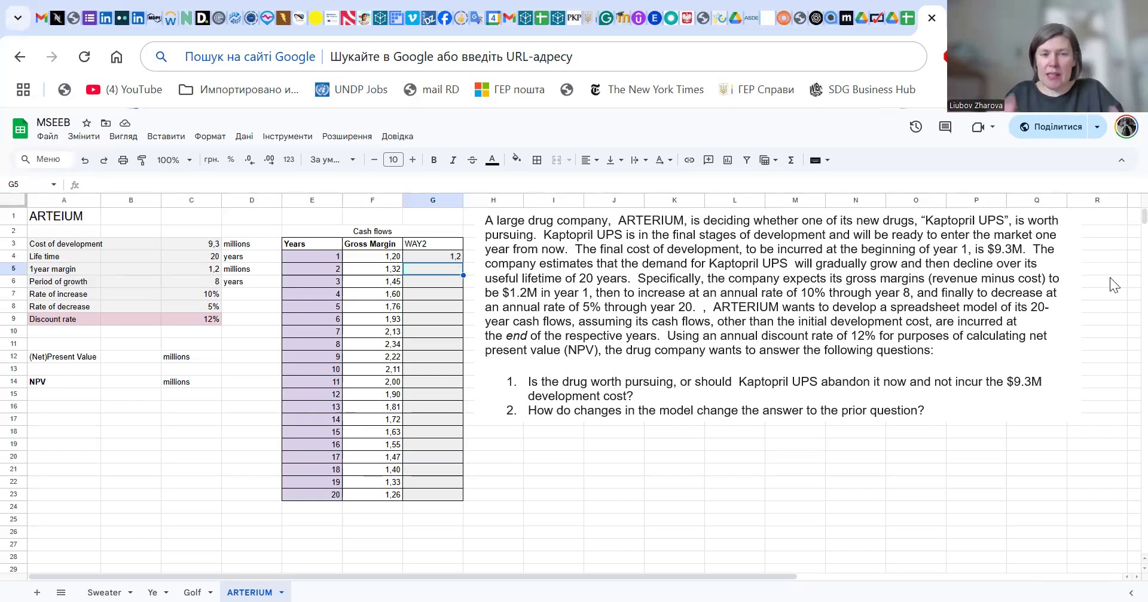
pyautogui.write('=')
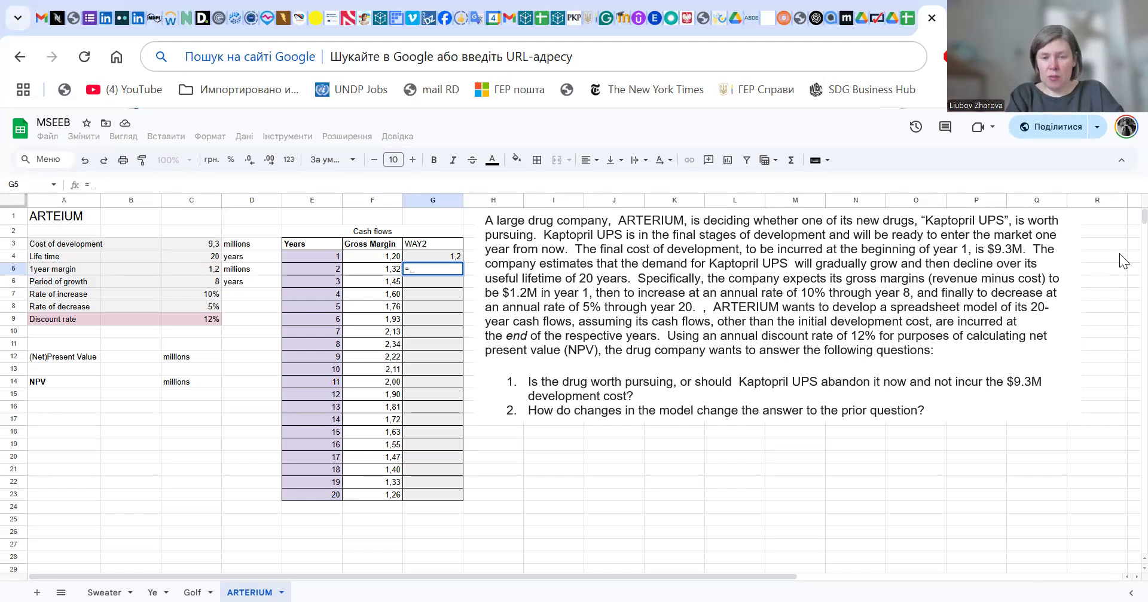
pyautogui.write('if')
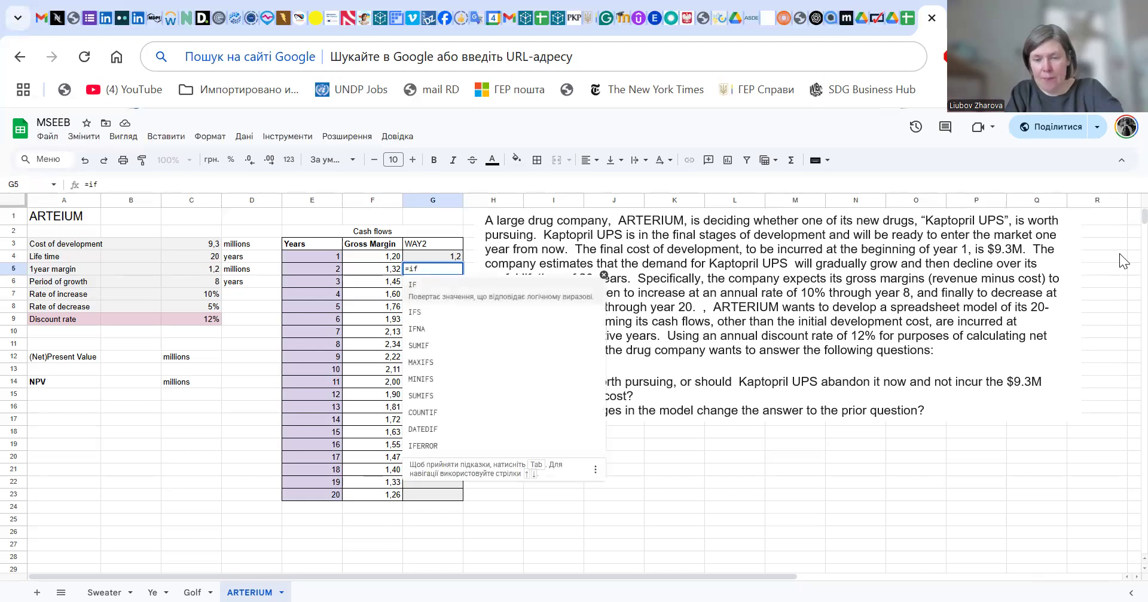
pyautogui.write(')')
pyautogui.press('BackSpace')
pyautogui.write('(')
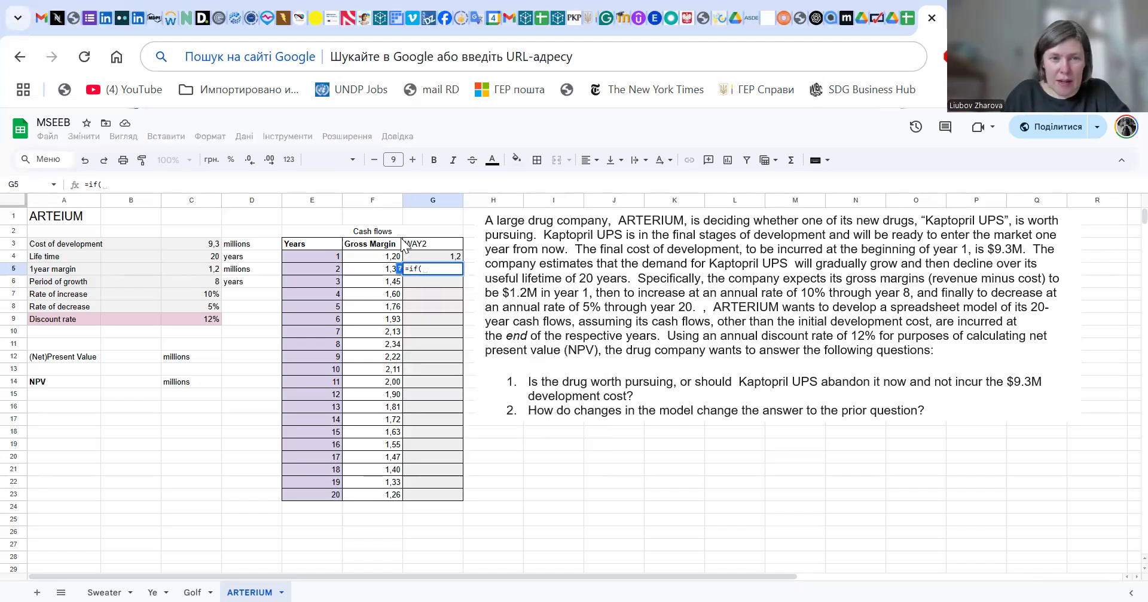
pyautogui.click(296, 270)
pyautogui.write('>')
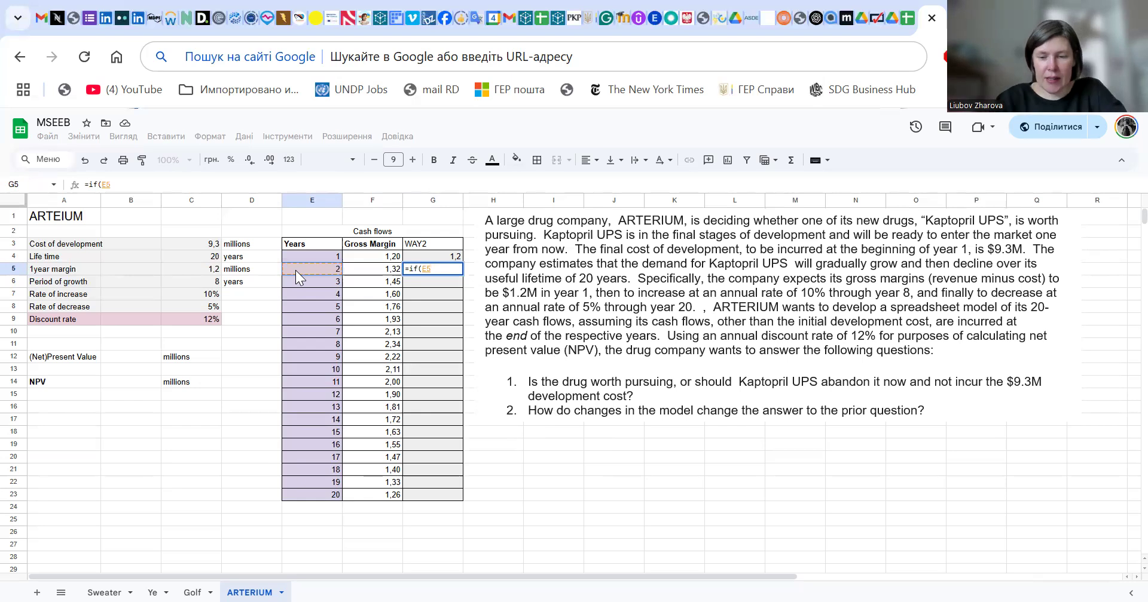
pyautogui.click(183, 282)
pyautogui.write(';')
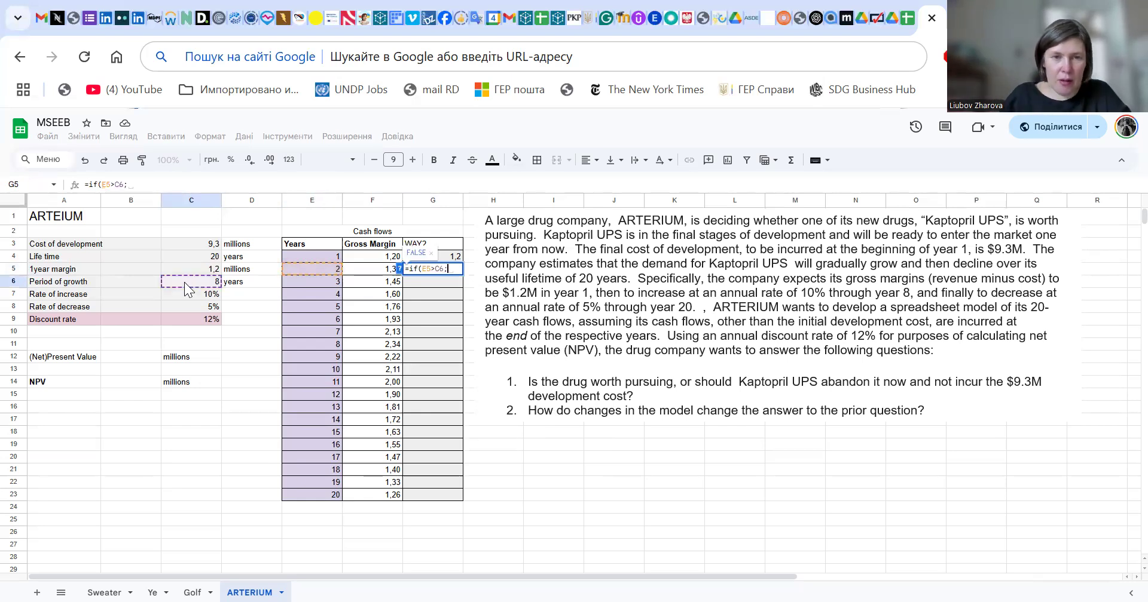
# Make the growth period reference in the G5 condition absolute, as $C$6.
pyautogui.click(119, 186)
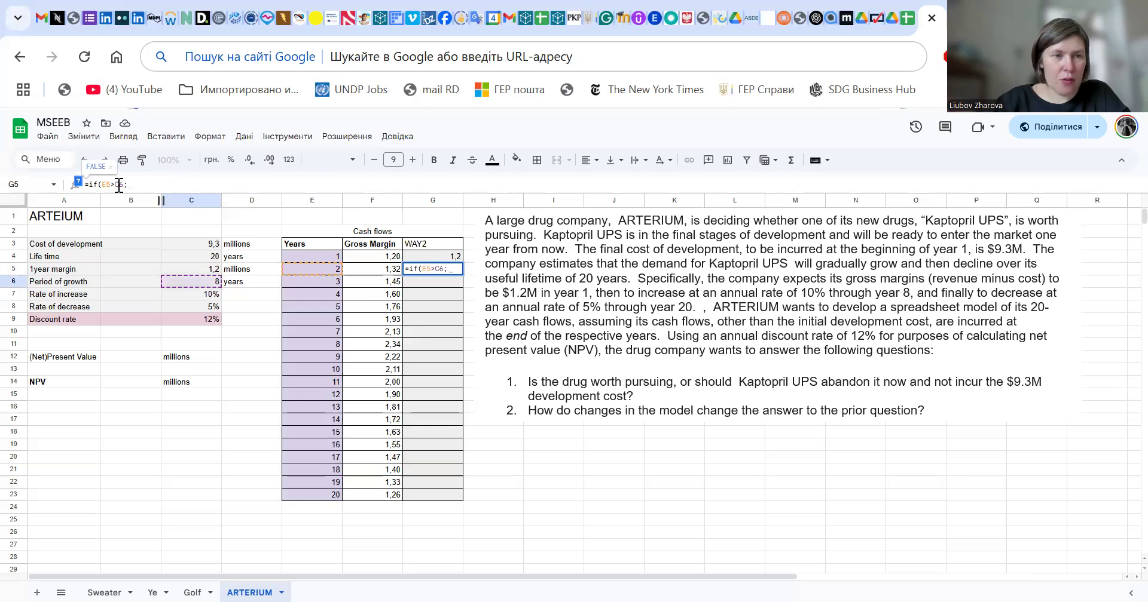
pyautogui.write('$')
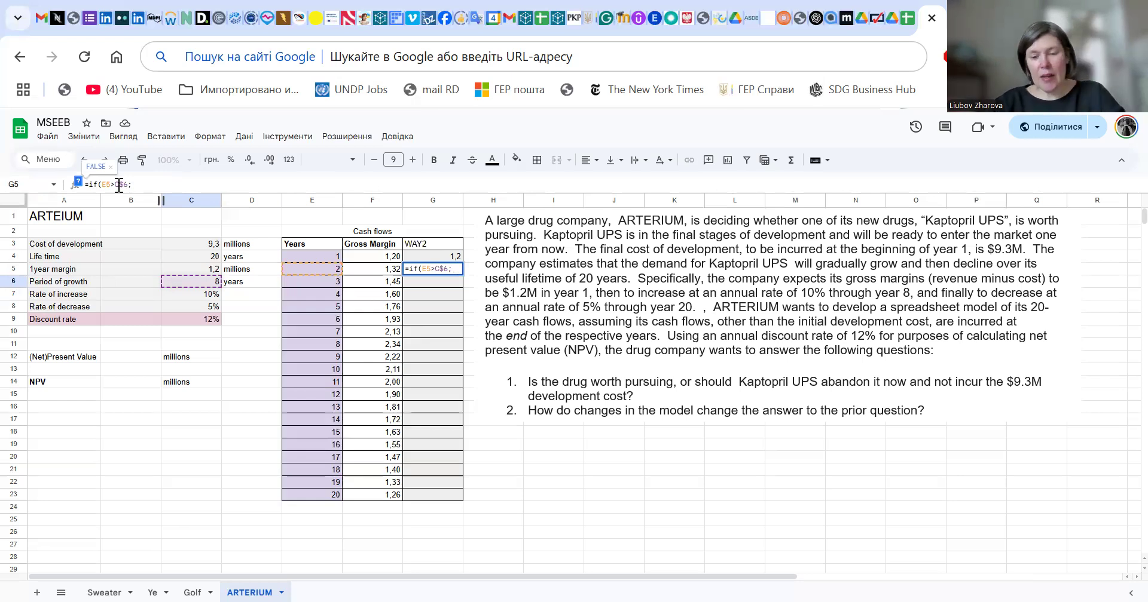
pyautogui.write('$')
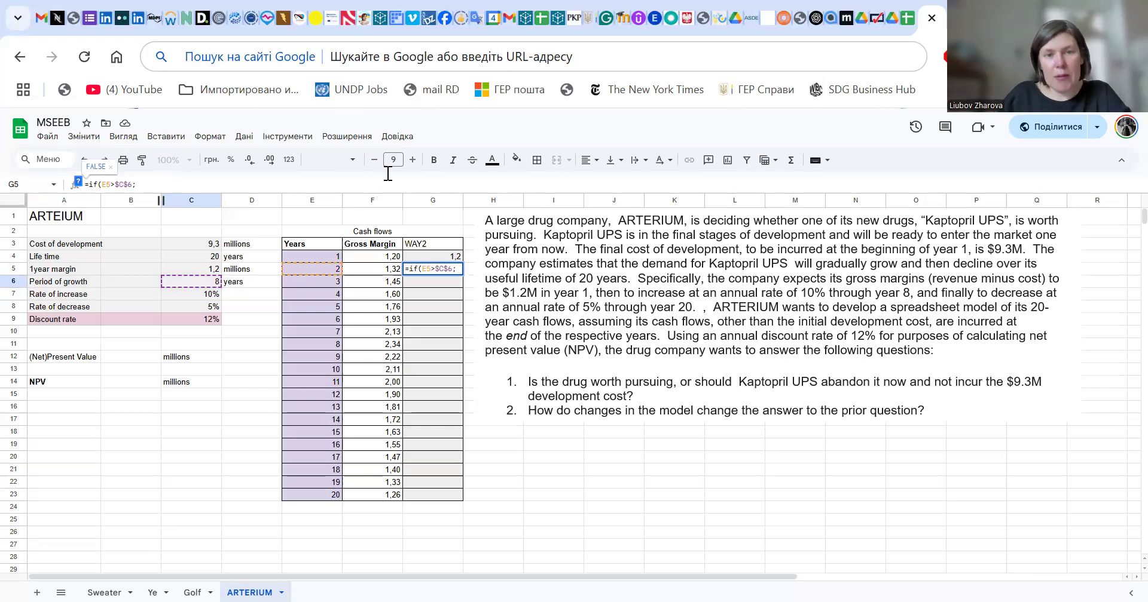
# Add G4*(1-C8) as the value-if-true of the G5 formula, decreasing the previous margin by the rate of decrease.
pyautogui.click(457, 257)
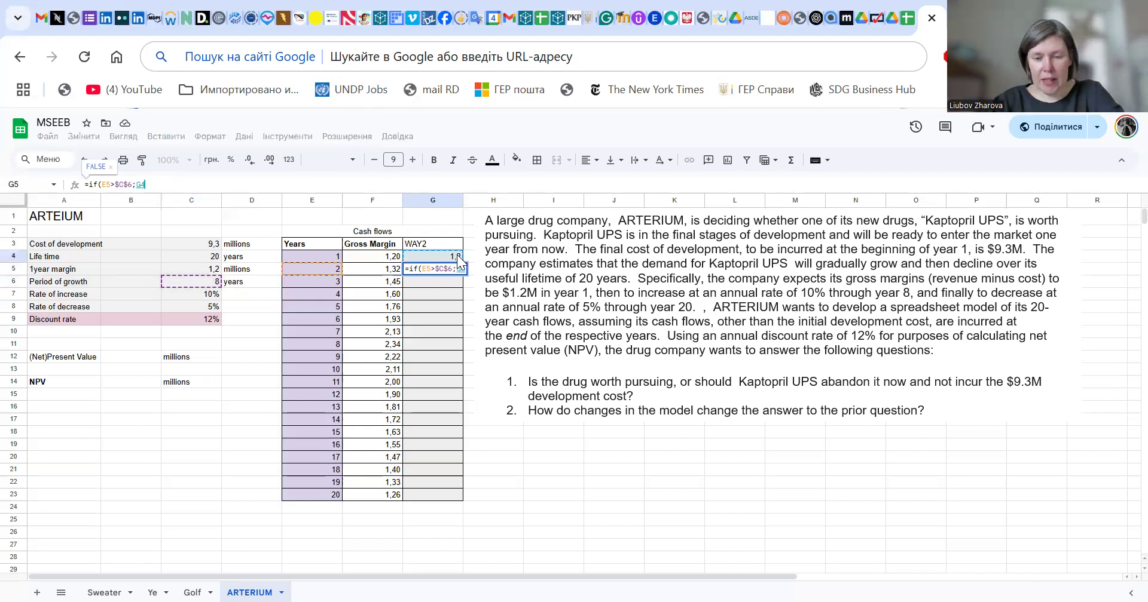
pyautogui.write('*')
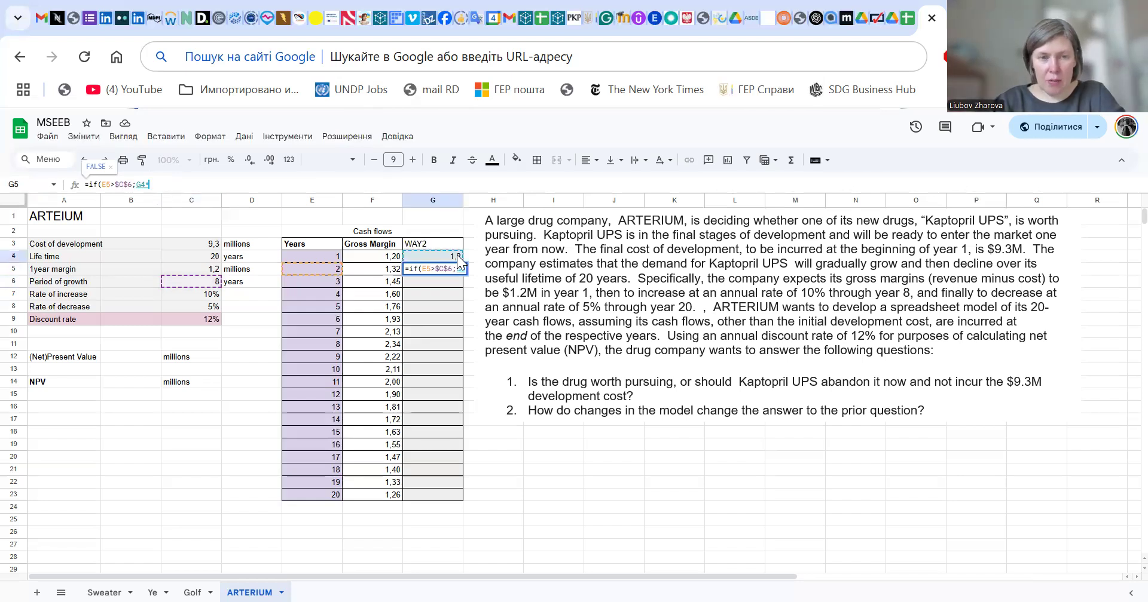
pyautogui.write('(1')
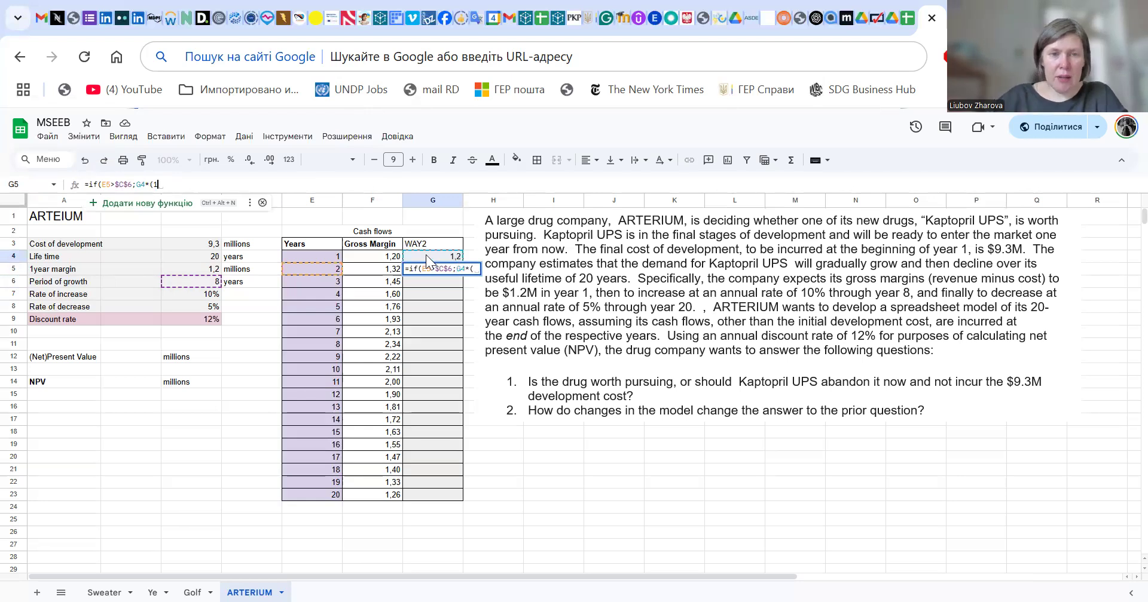
pyautogui.write('-')
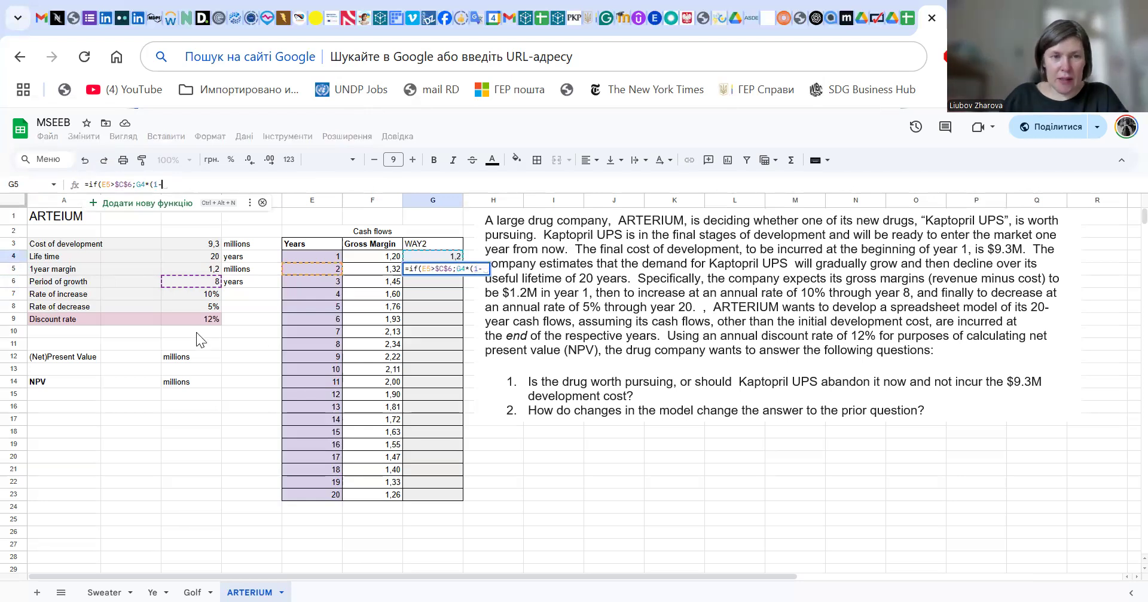
pyautogui.click(204, 309)
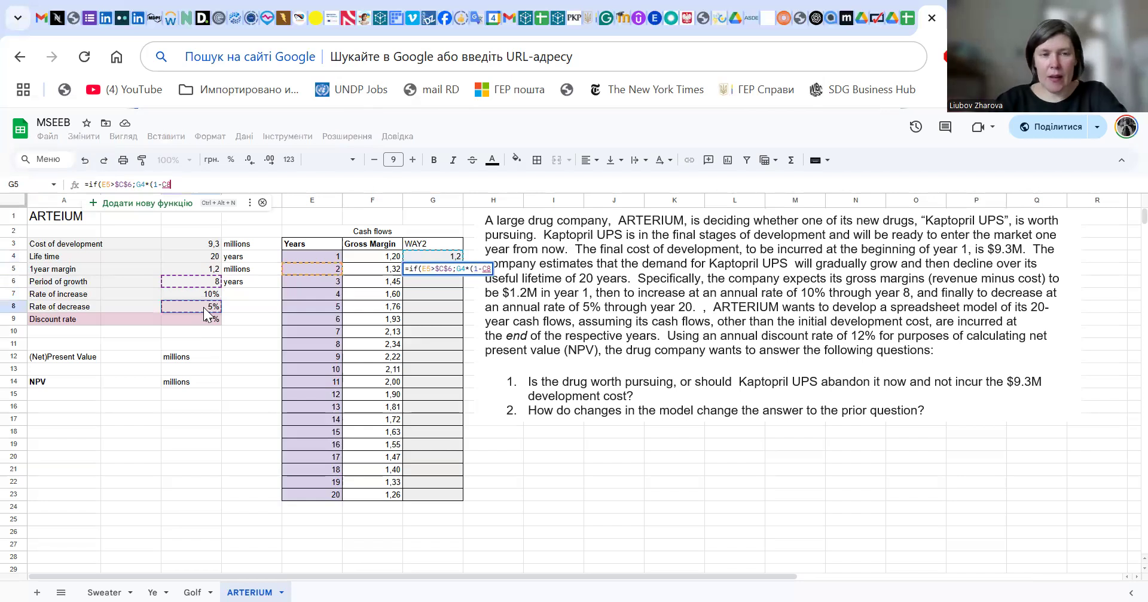
pyautogui.press('Return')
pyautogui.write('0')
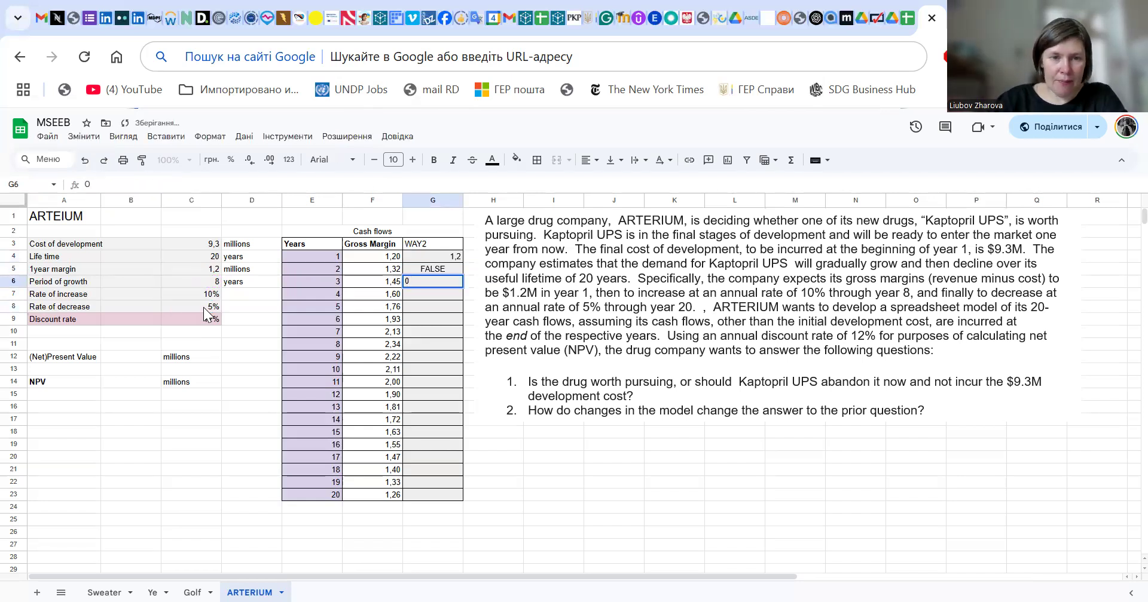
pyautogui.press('BackSpace')
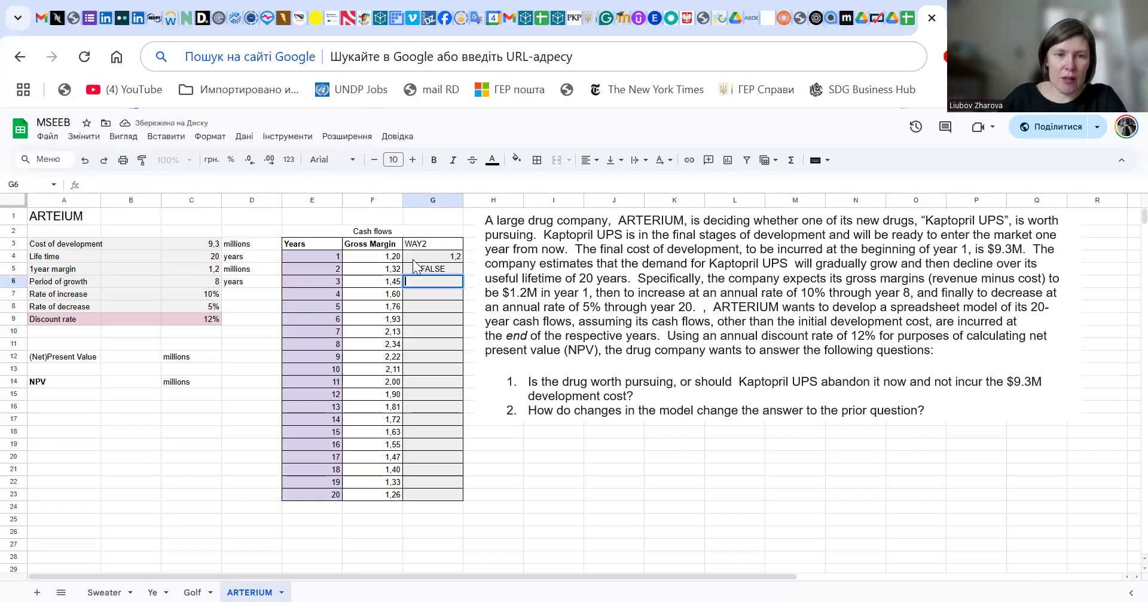
# Make the rate of decrease reference in the G5 formula absolute, as $C$8.
pyautogui.click(423, 271)
pyautogui.click(168, 184)
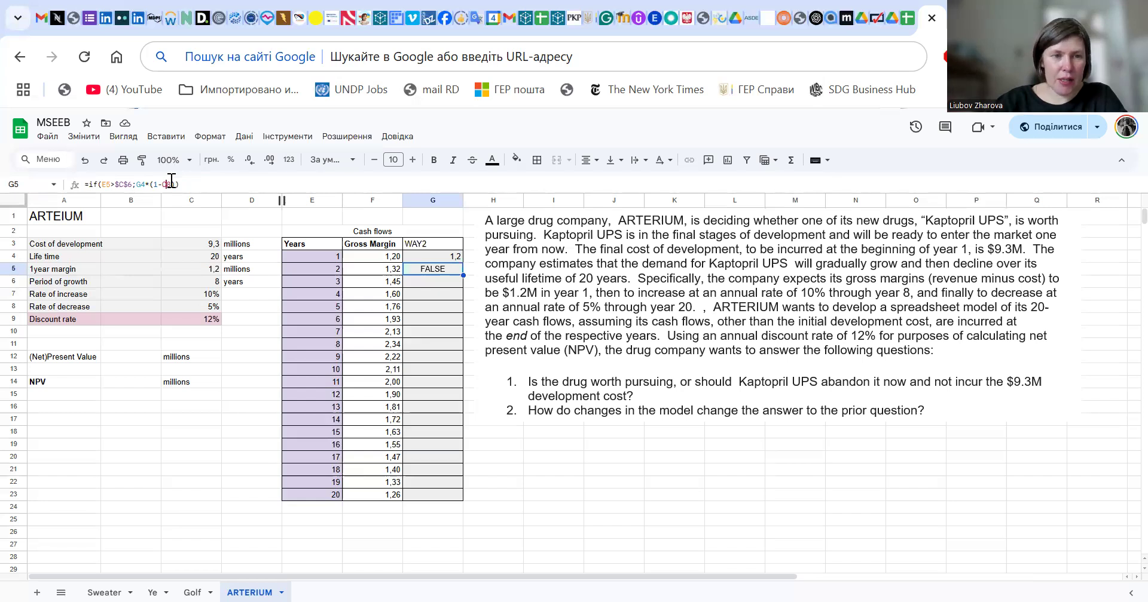
pyautogui.write('$C')
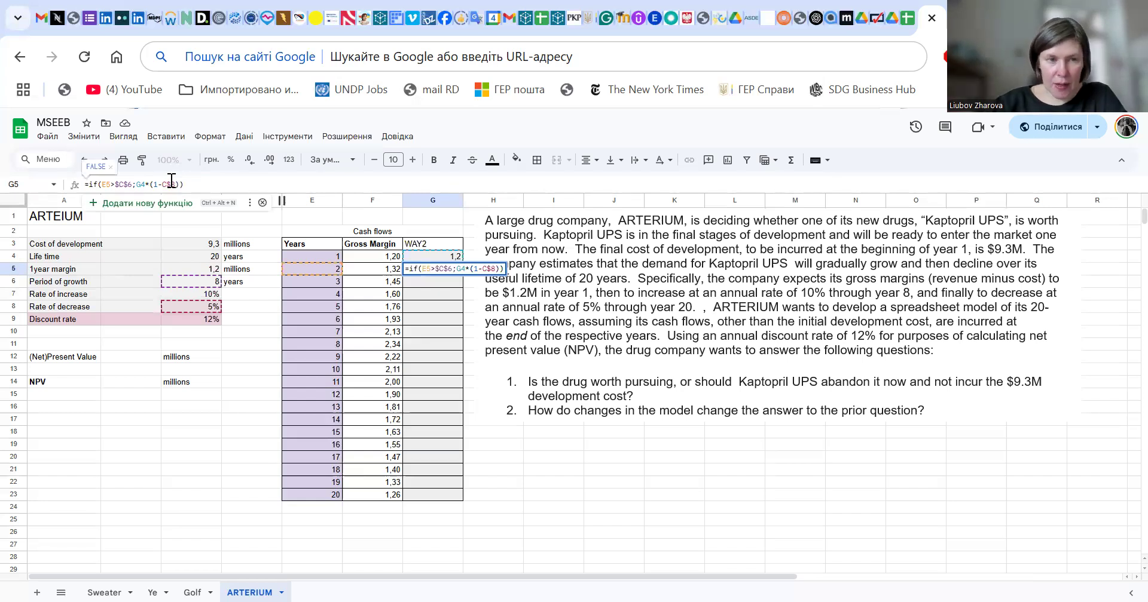
pyautogui.write('$')
# Add G4*(1+C7) as the value-if-false of the G5 formula, growing the previous margin by the rate of increase.
pyautogui.press('Right')
pyautogui.press('Right')
pyautogui.press('Right')
pyautogui.press('Right')
pyautogui.write(';')
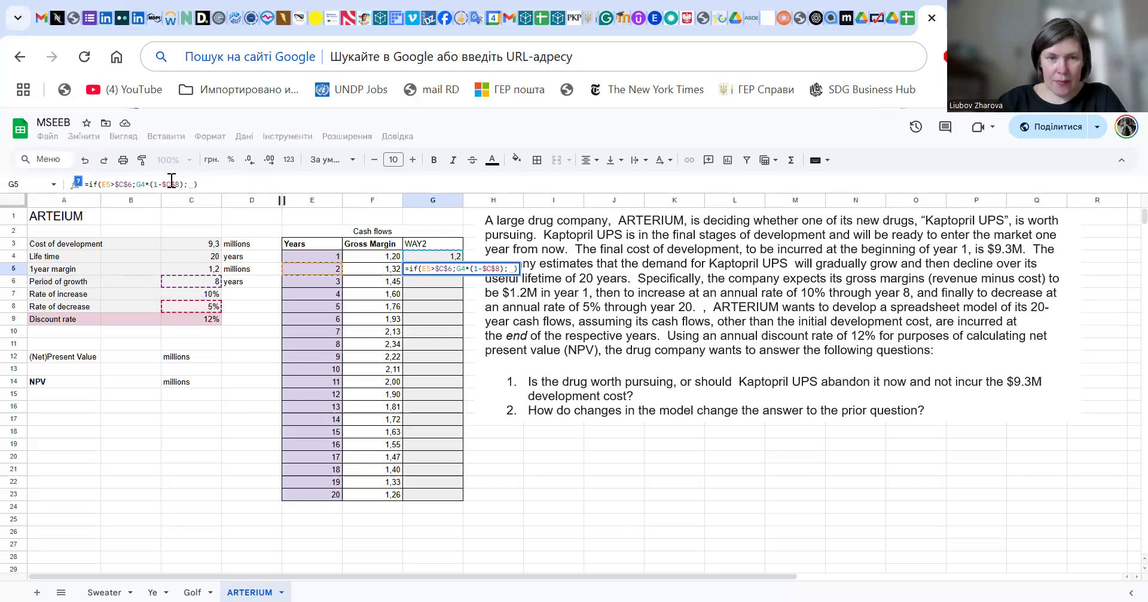
pyautogui.click(429, 254)
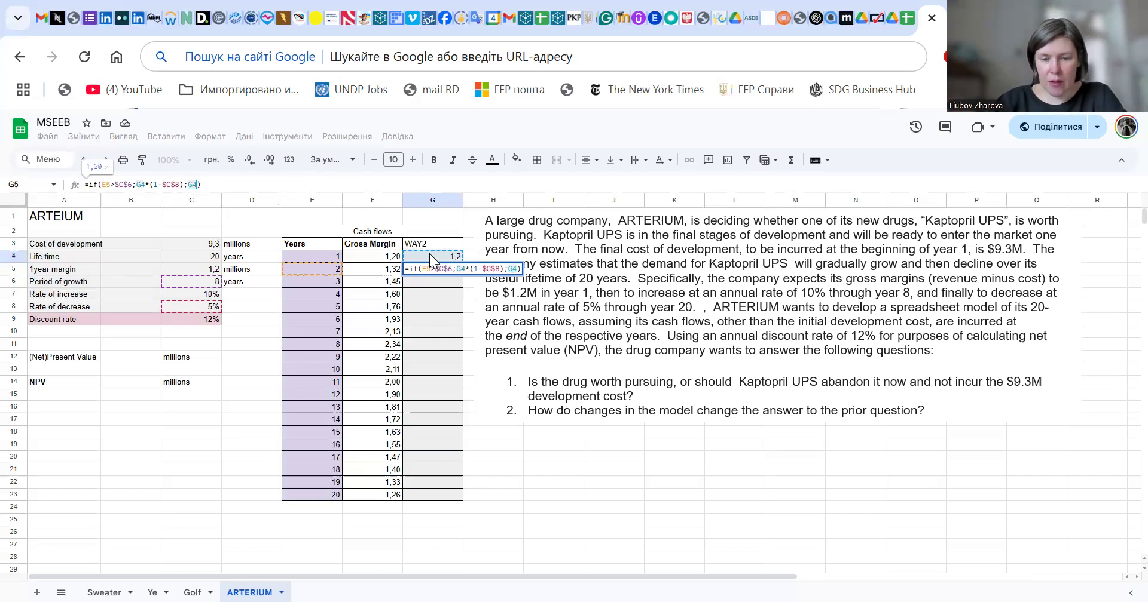
pyautogui.write('*(1')
pyautogui.write('+')
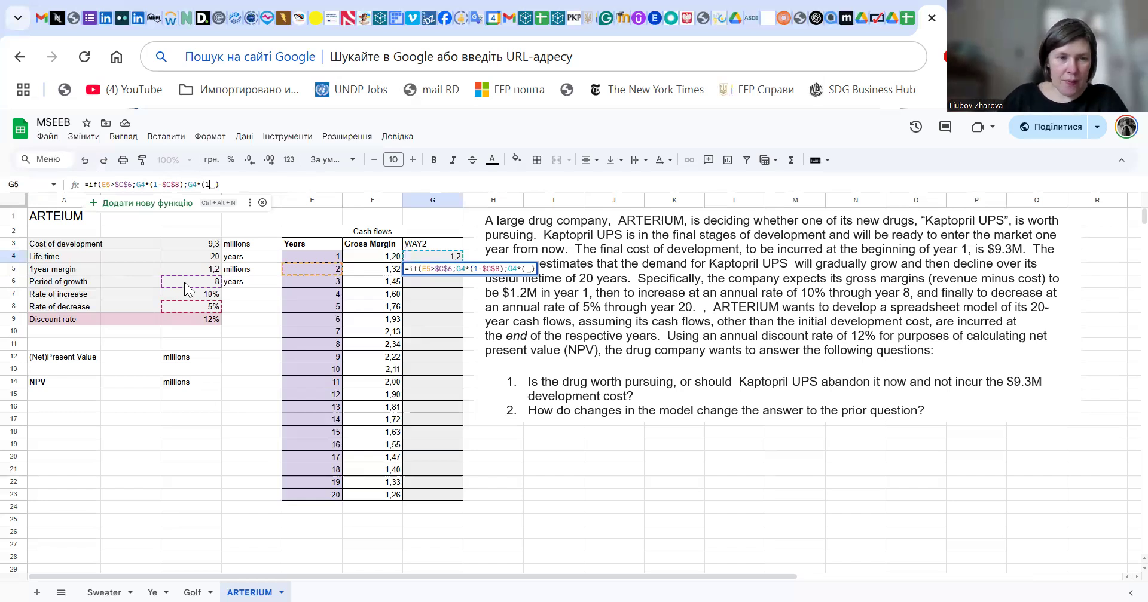
pyautogui.click(183, 288)
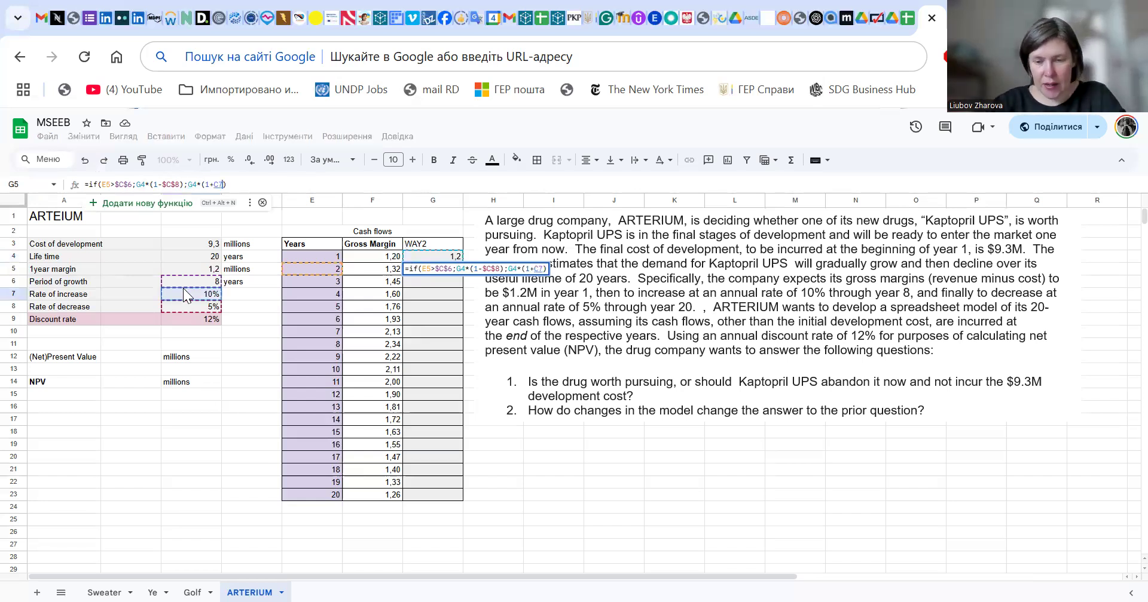
pyautogui.write(')')
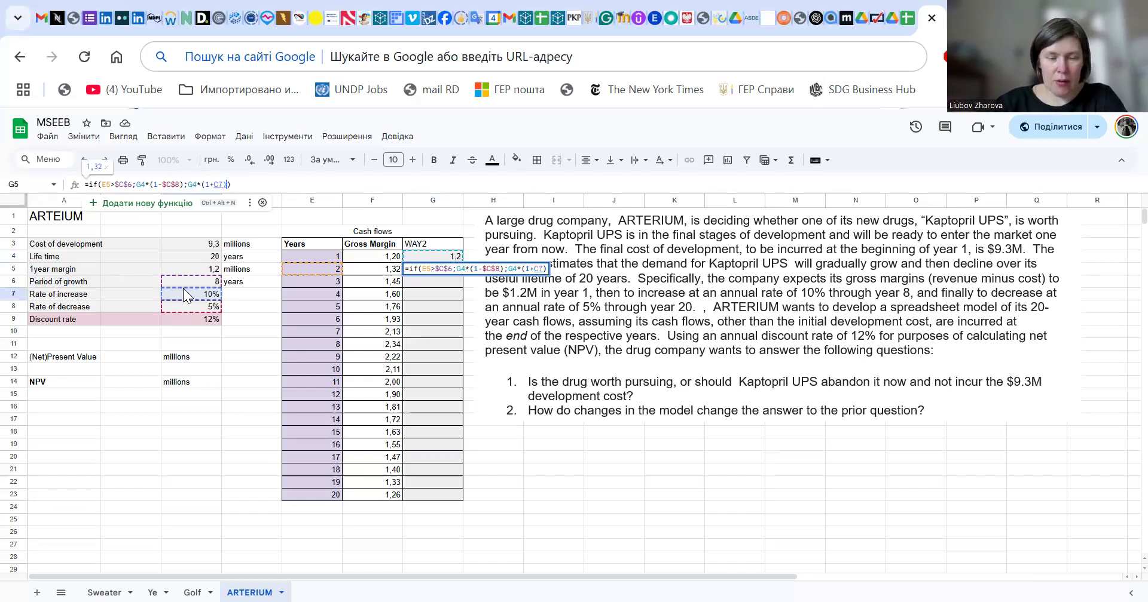
pyautogui.write(')')
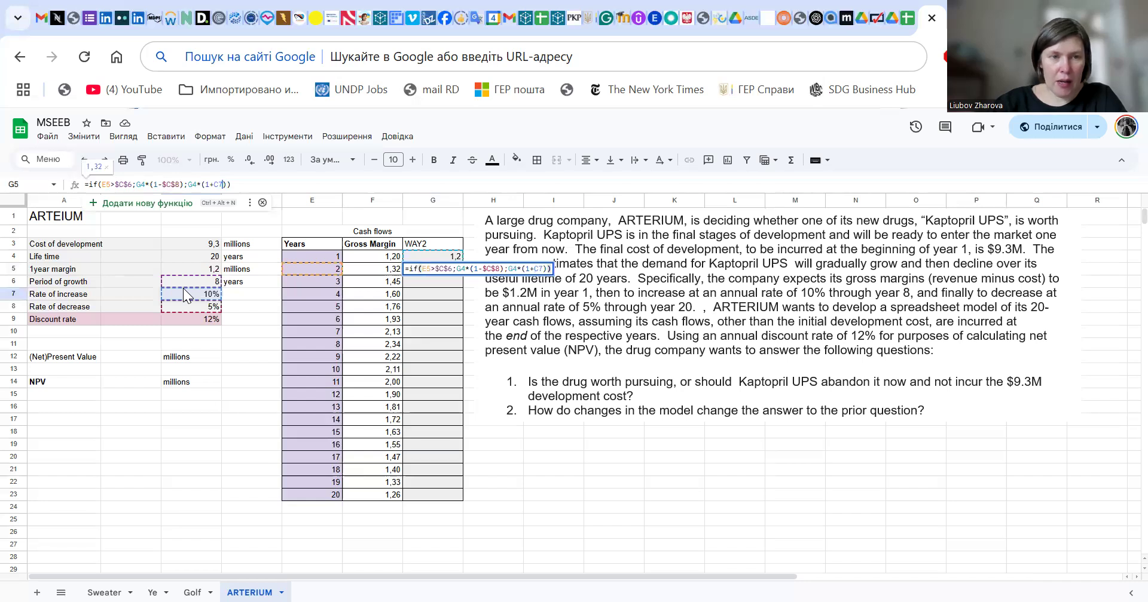
# Make the rate of increase reference in the G5 formula absolute, as $C$7, and copy the formula down through G23.
pyautogui.press('Return')
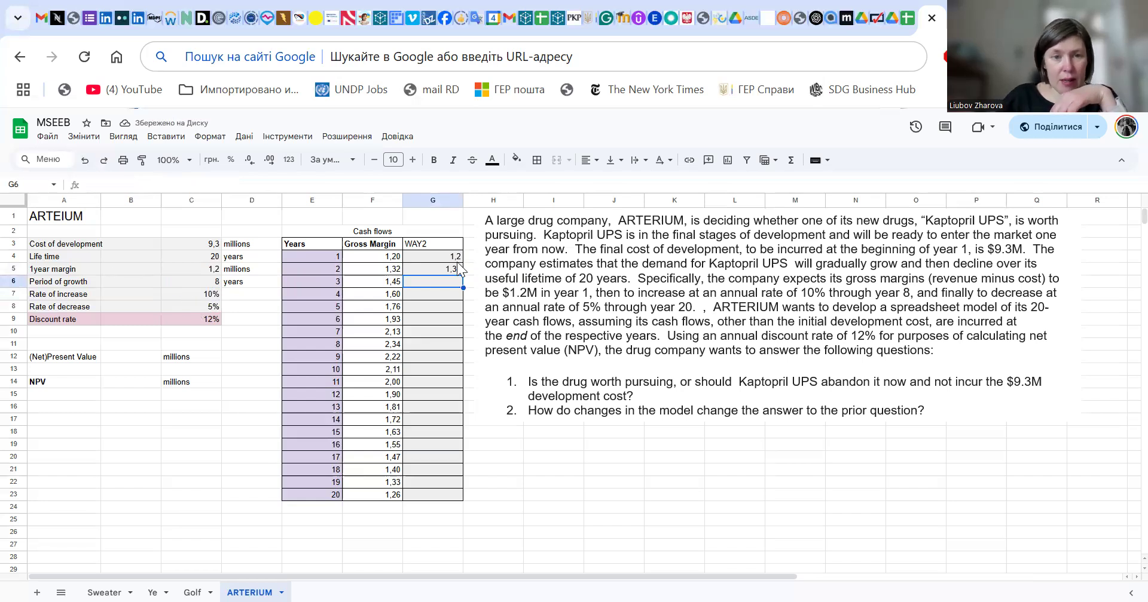
pyautogui.click(431, 266)
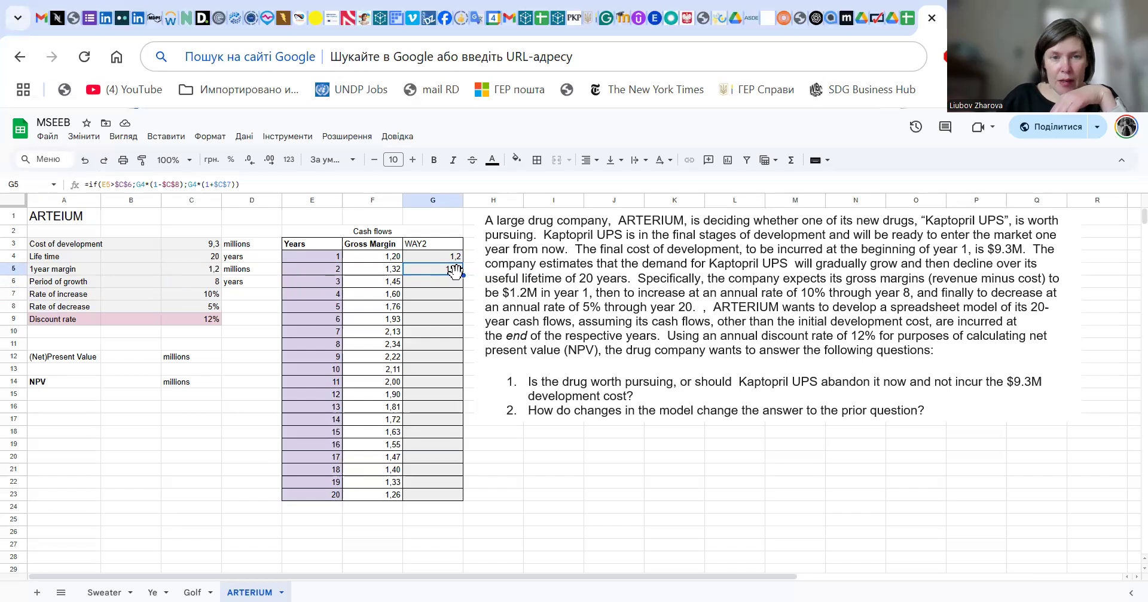
pyautogui.moveTo(463, 276); pyautogui.dragTo(458, 492)
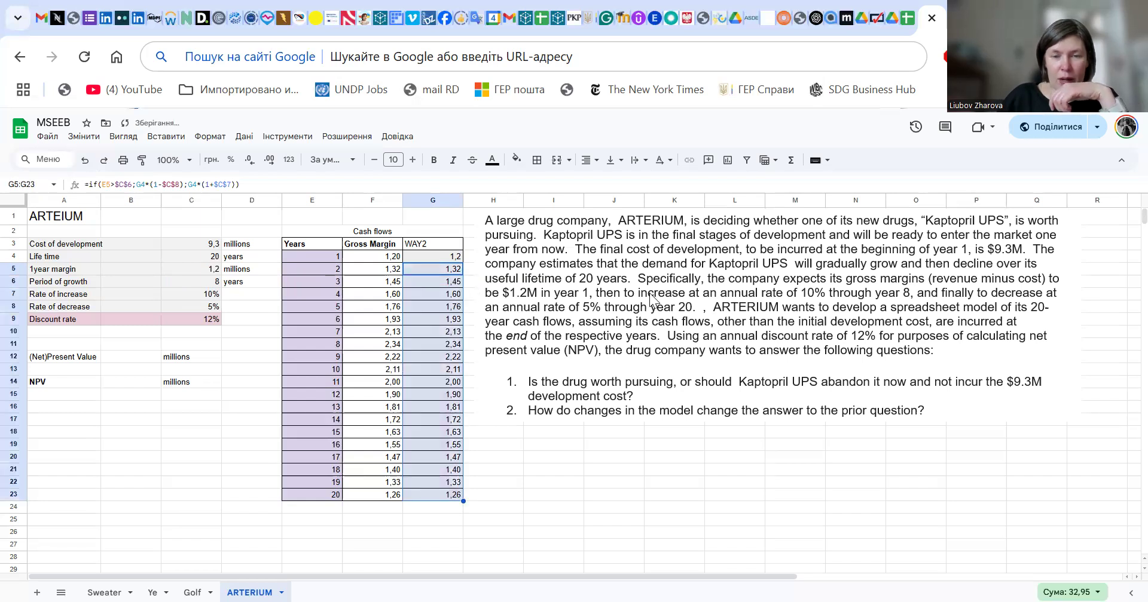
# Move the task description below row 5 and display the G5 formula in H5 with FORMULATEXT, leaving the autofill suggestion unused.
pyautogui.moveTo(701, 305); pyautogui.dragTo(750, 443)
pyautogui.moveTo(595, 400); pyautogui.dragTo(556, 346)
pyautogui.click(506, 267)
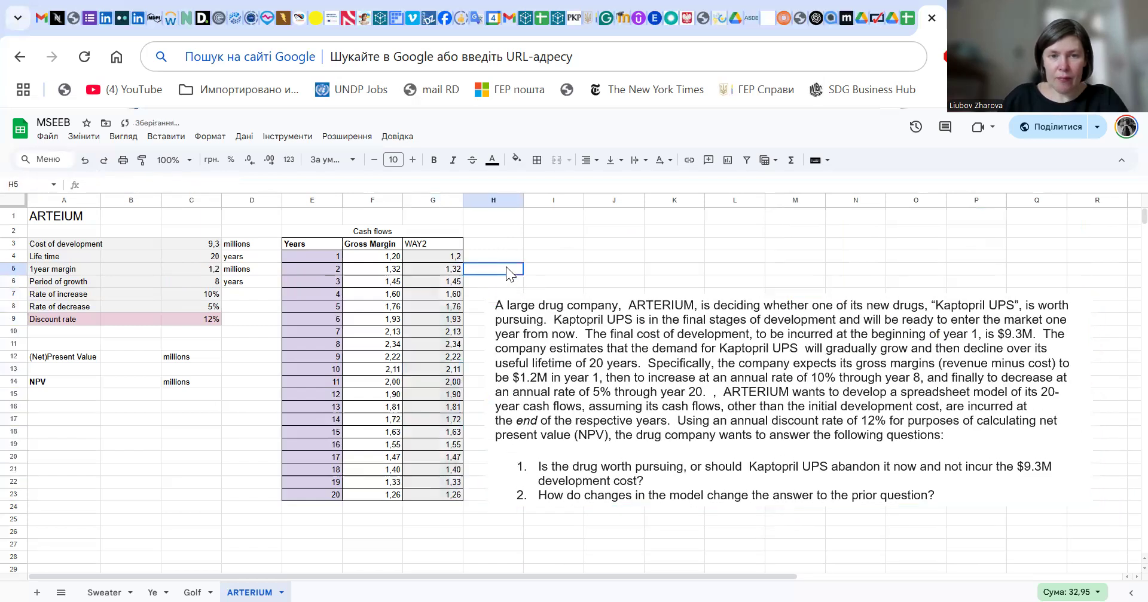
pyautogui.write('=fo')
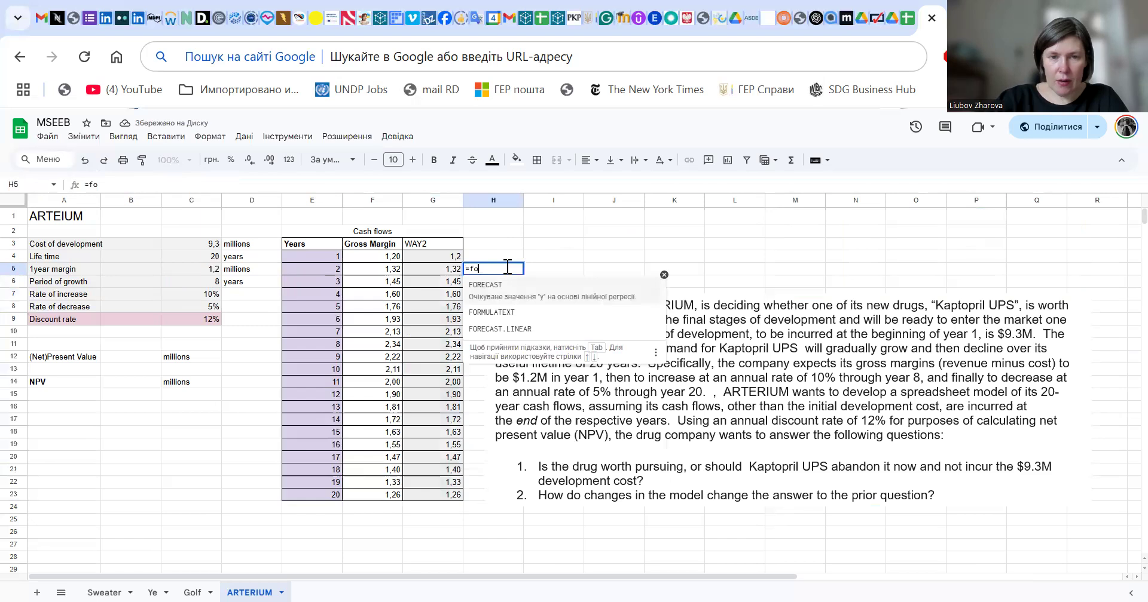
pyautogui.click(499, 313)
pyautogui.click(441, 269)
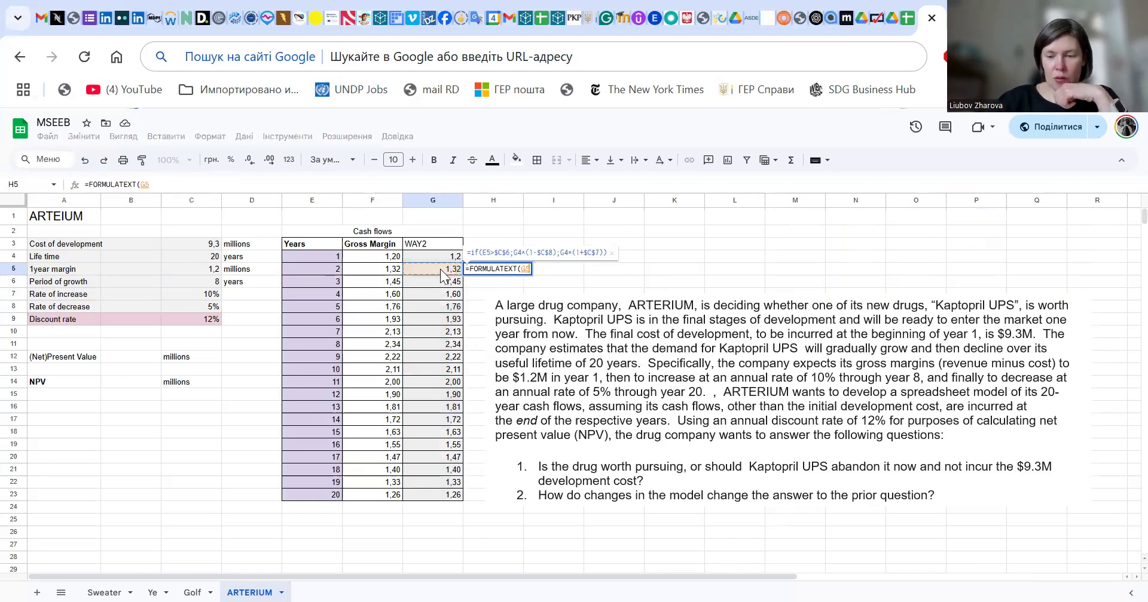
pyautogui.press('Return')
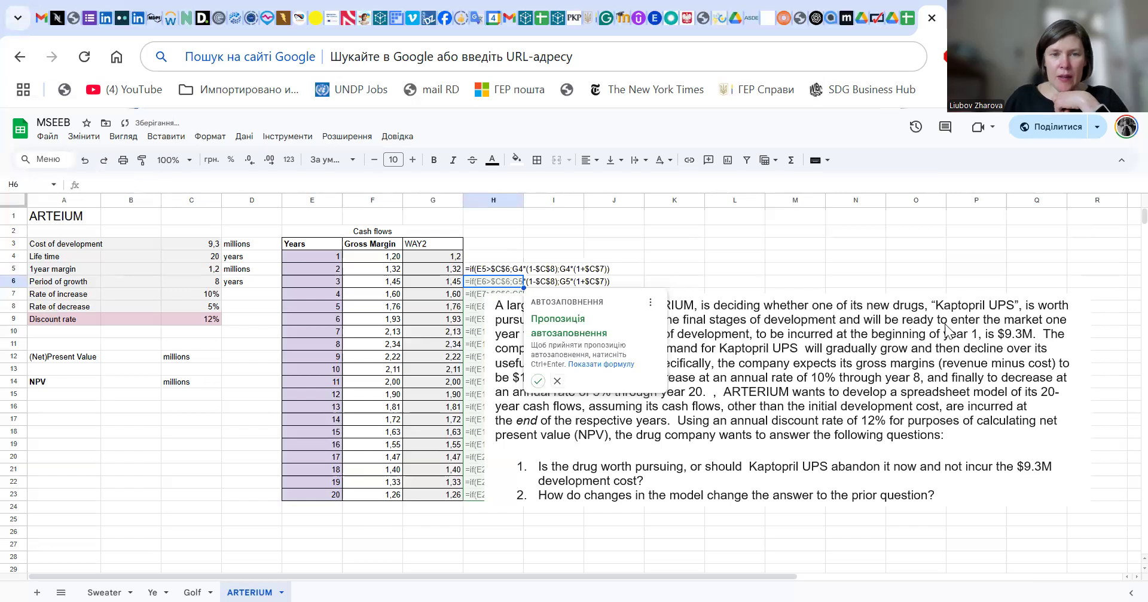
pyautogui.click(806, 267)
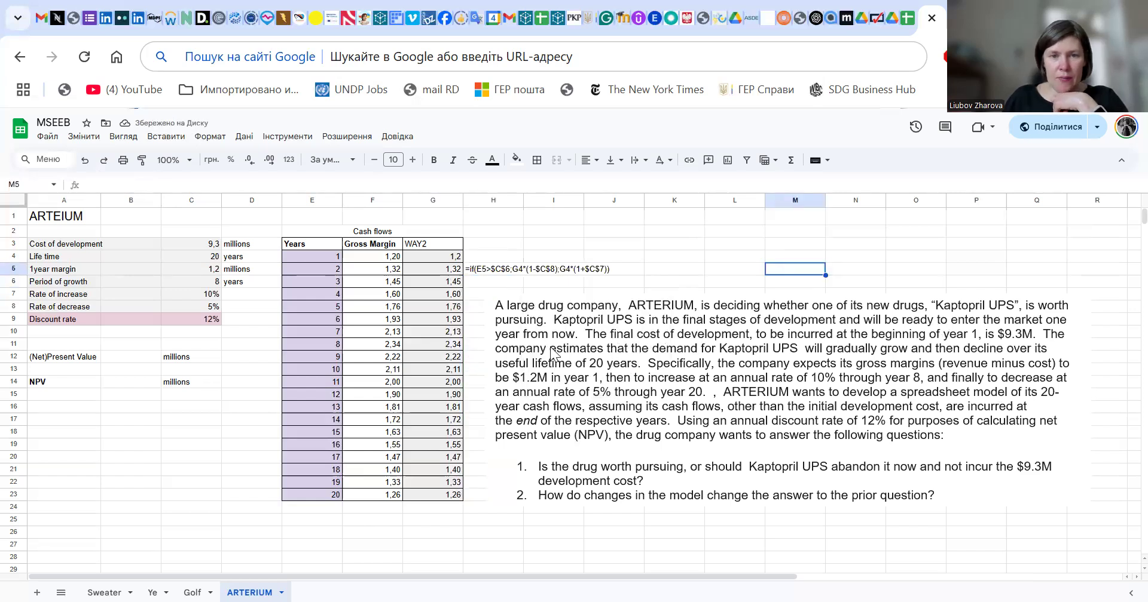
# Test the WAY2 column with growth periods of 6 and 2 years in C6, and restore the period to 8.
pyautogui.click(186, 280)
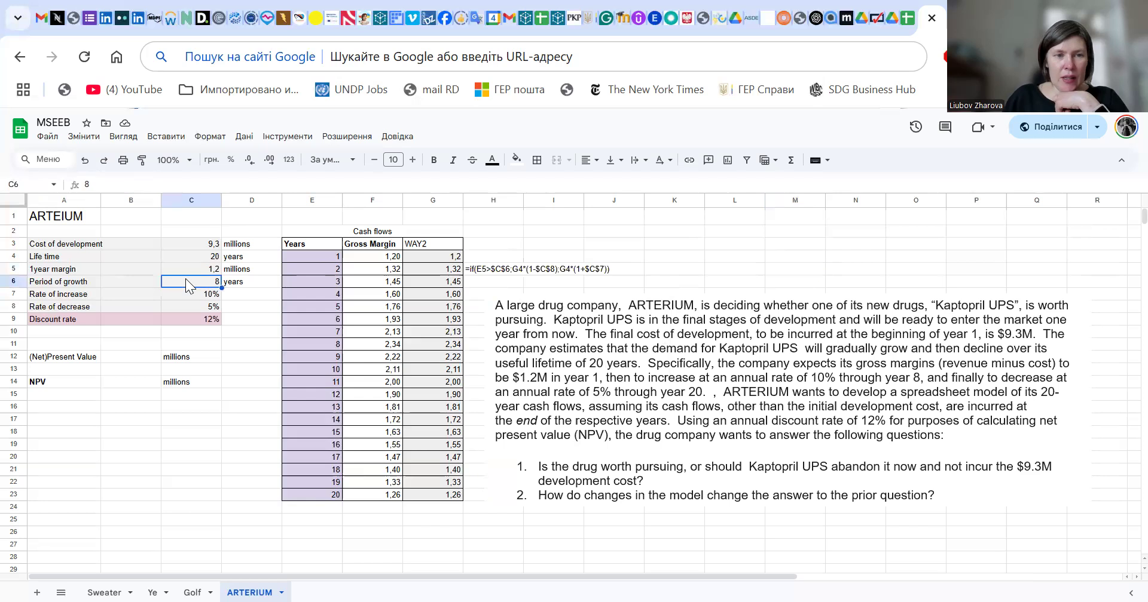
pyautogui.write('6')
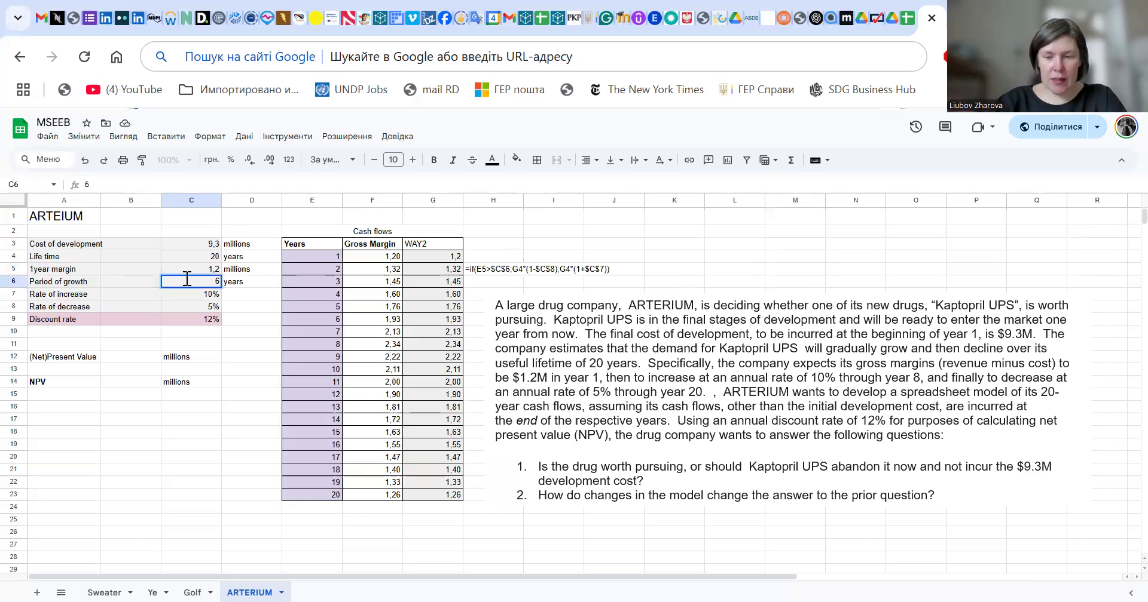
pyautogui.press('Return')
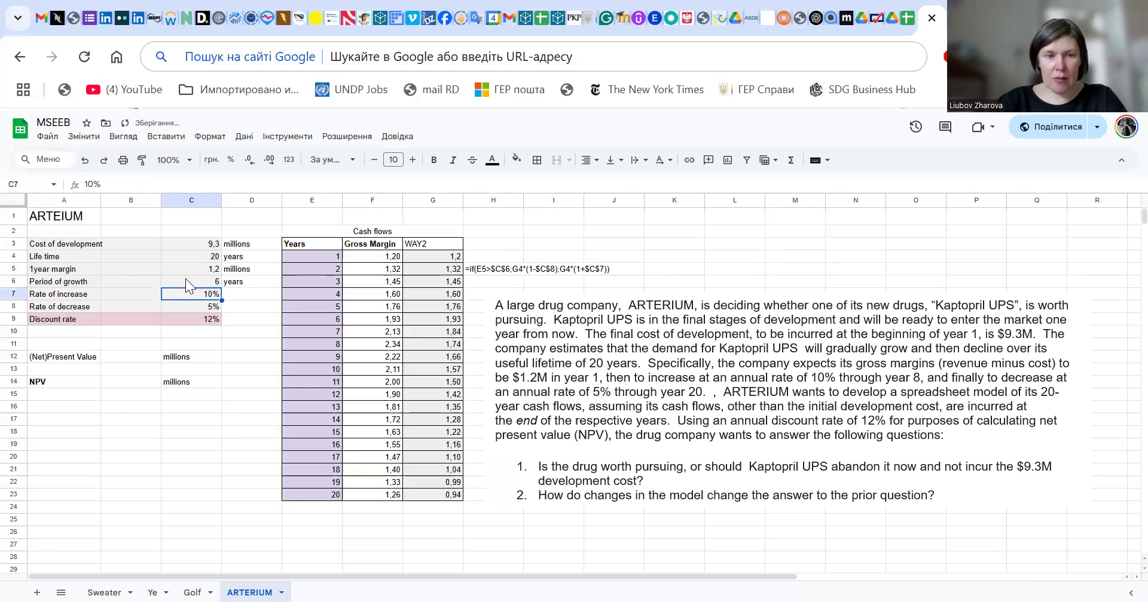
pyautogui.click(185, 278)
pyautogui.write('2')
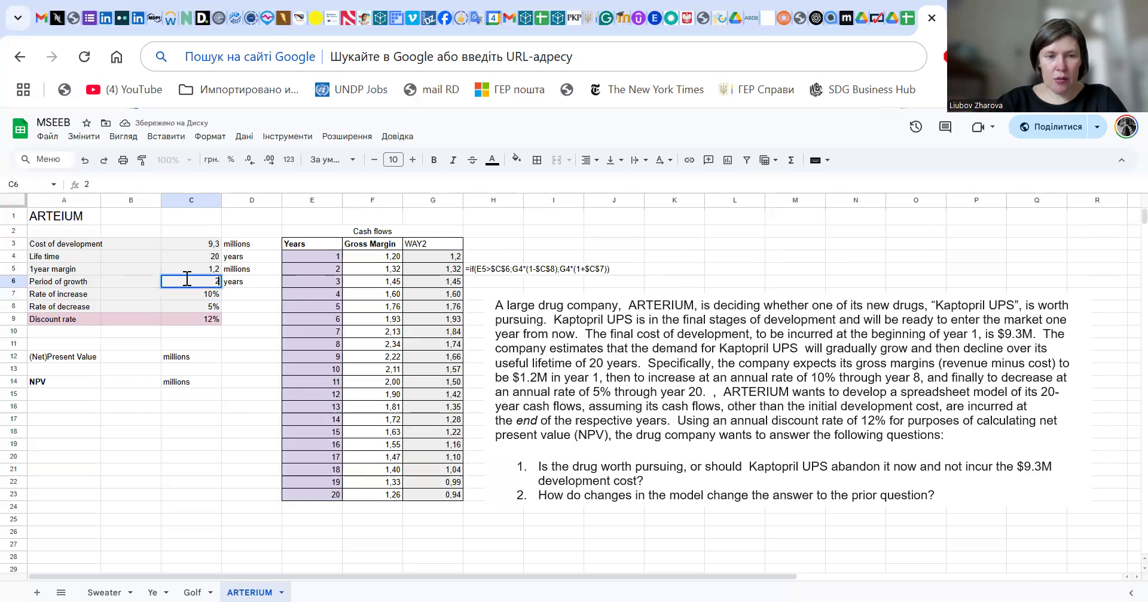
pyautogui.press('Return')
pyautogui.click(185, 280)
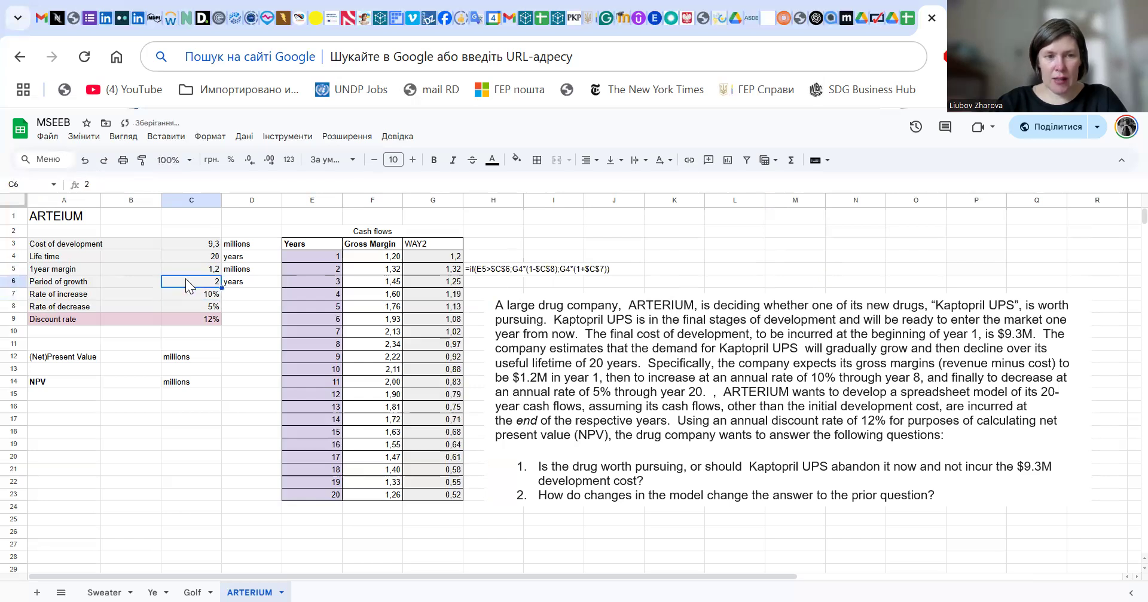
pyautogui.write('8')
pyautogui.press('Return')
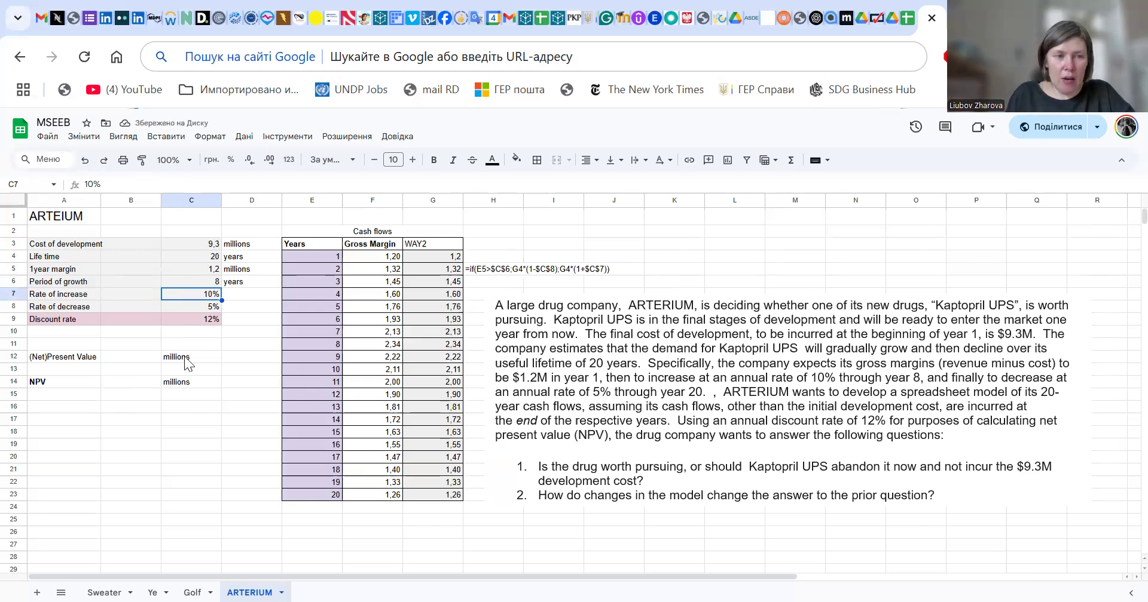
# Calculate the present value of the WAY2 cash flows in B12 with =npv(C9;G4:G23).
pyautogui.click(138, 358)
pyautogui.write('=')
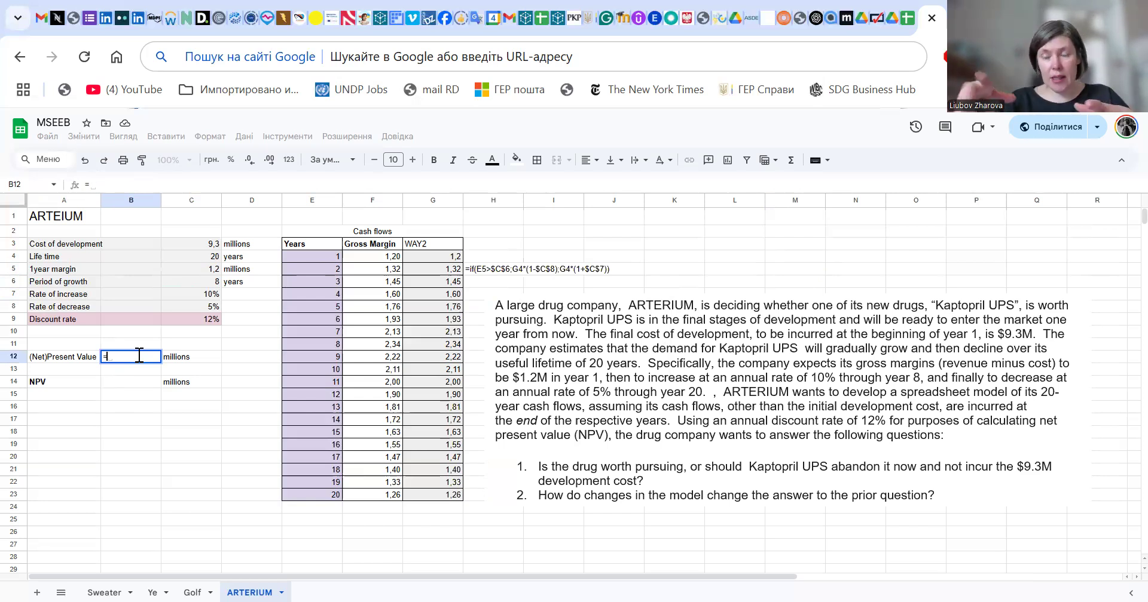
pyautogui.write('npf')
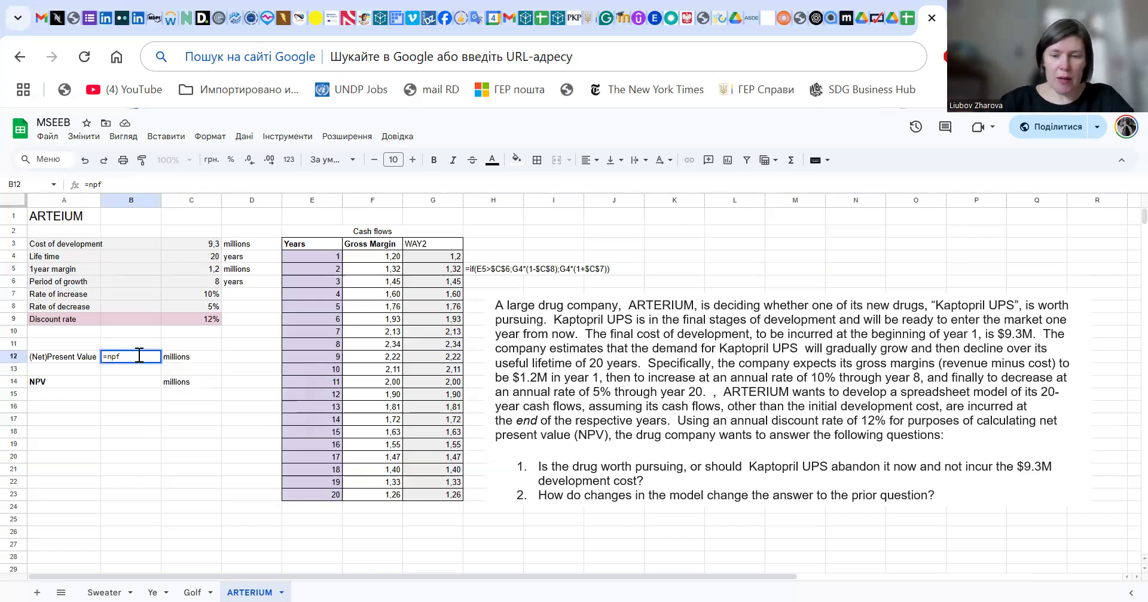
pyautogui.press('BackSpace')
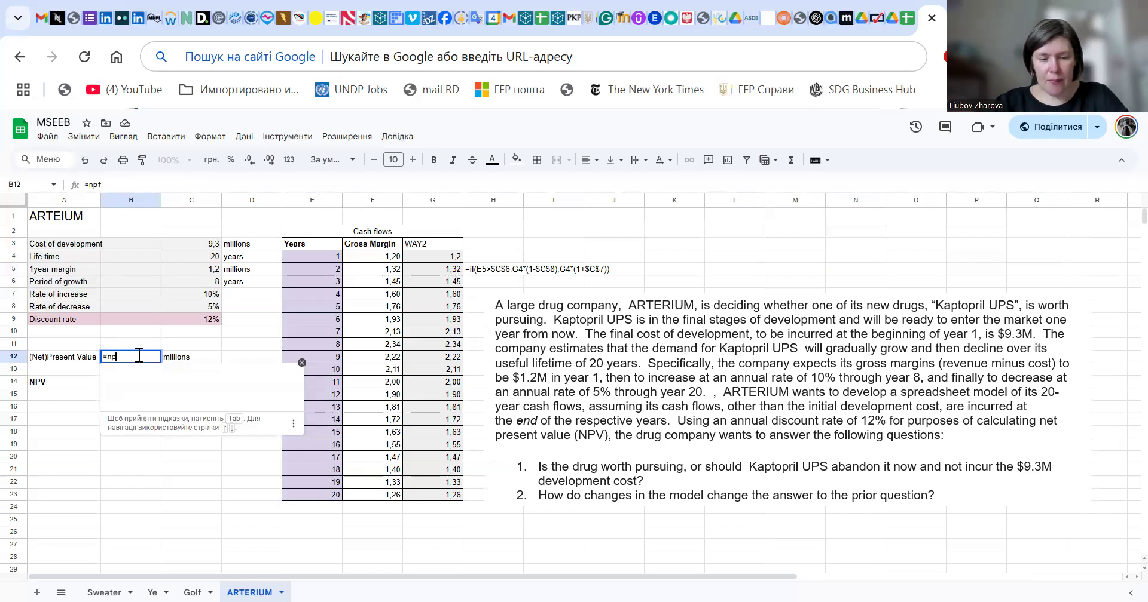
pyautogui.write('v(')
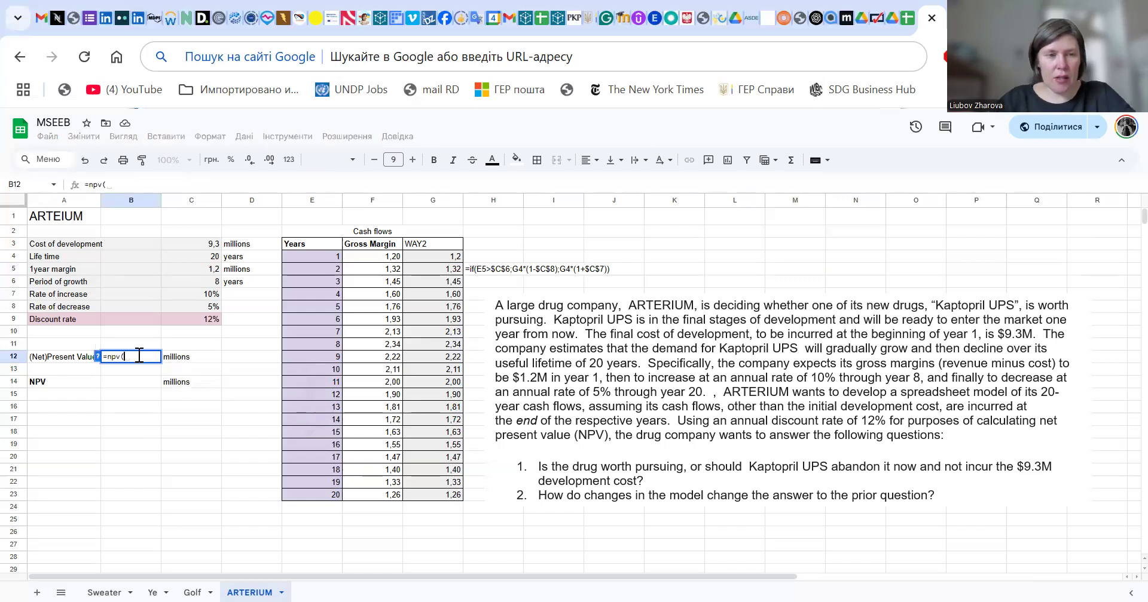
pyautogui.click(201, 321)
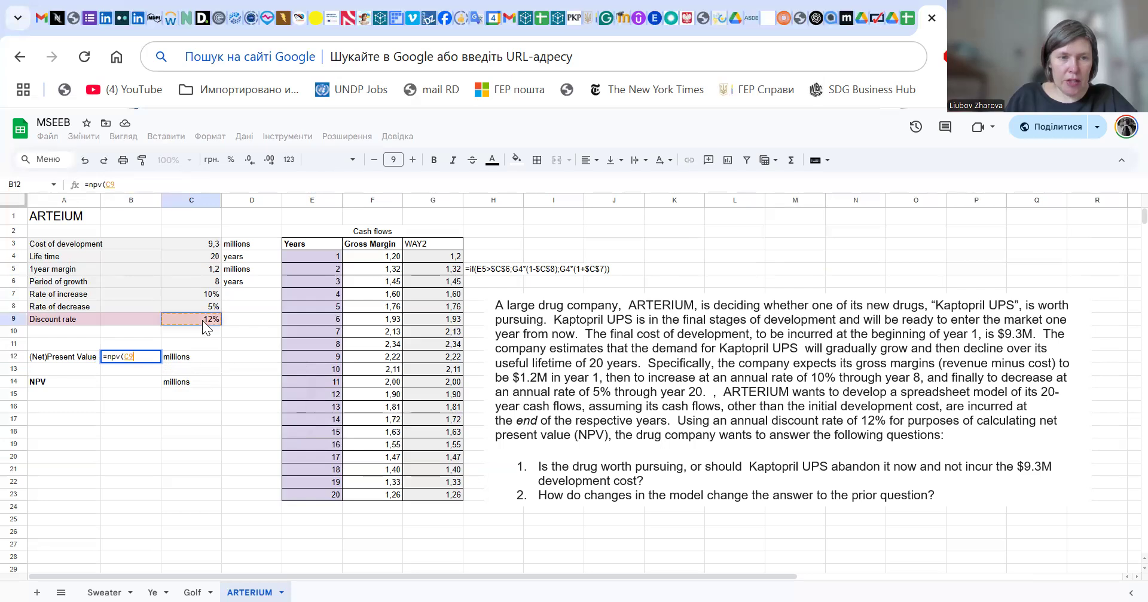
pyautogui.write(';')
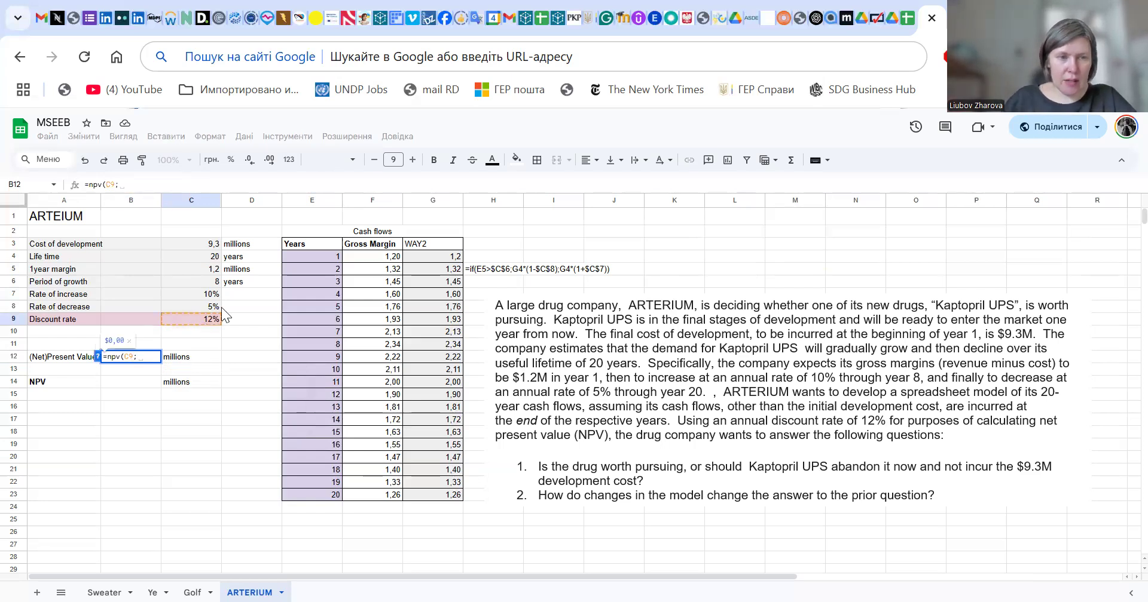
pyautogui.moveTo(433, 257); pyautogui.dragTo(417, 496)
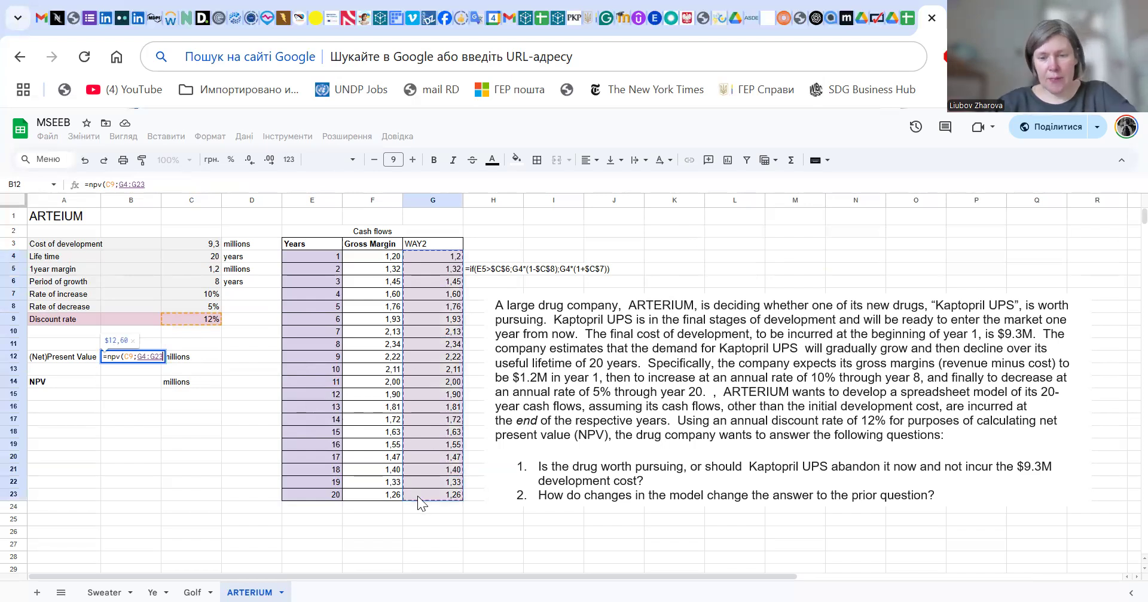
pyautogui.press('Return')
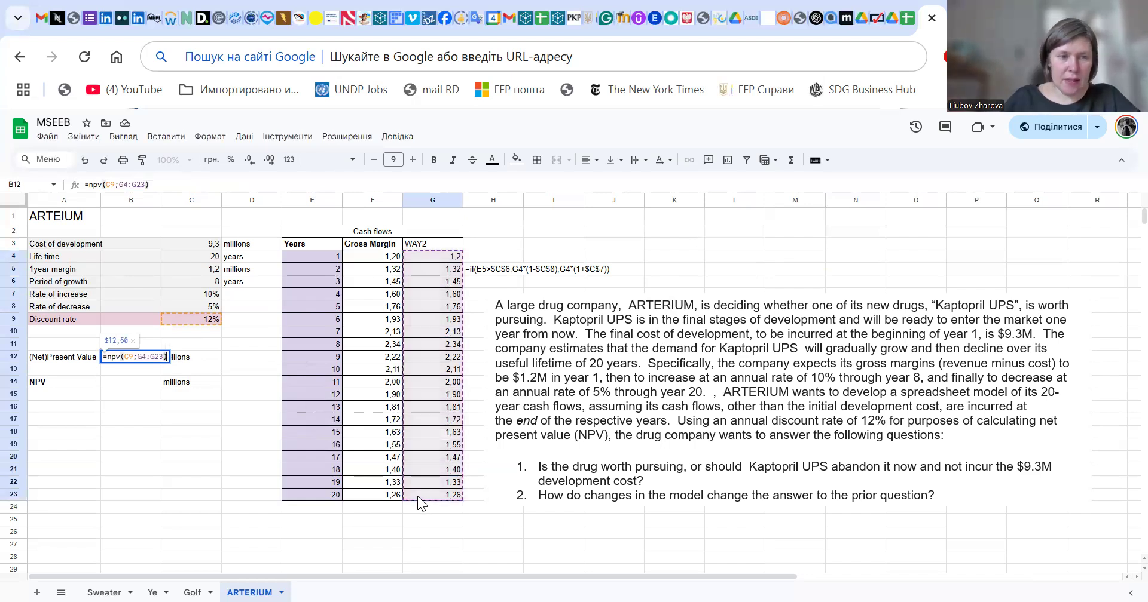
# Fill the WAY2 margins in G4:G23 with light purple to match the Years column.
pyautogui.click(420, 255)
pyautogui.moveTo(439, 437); pyautogui.dragTo(427, 493)
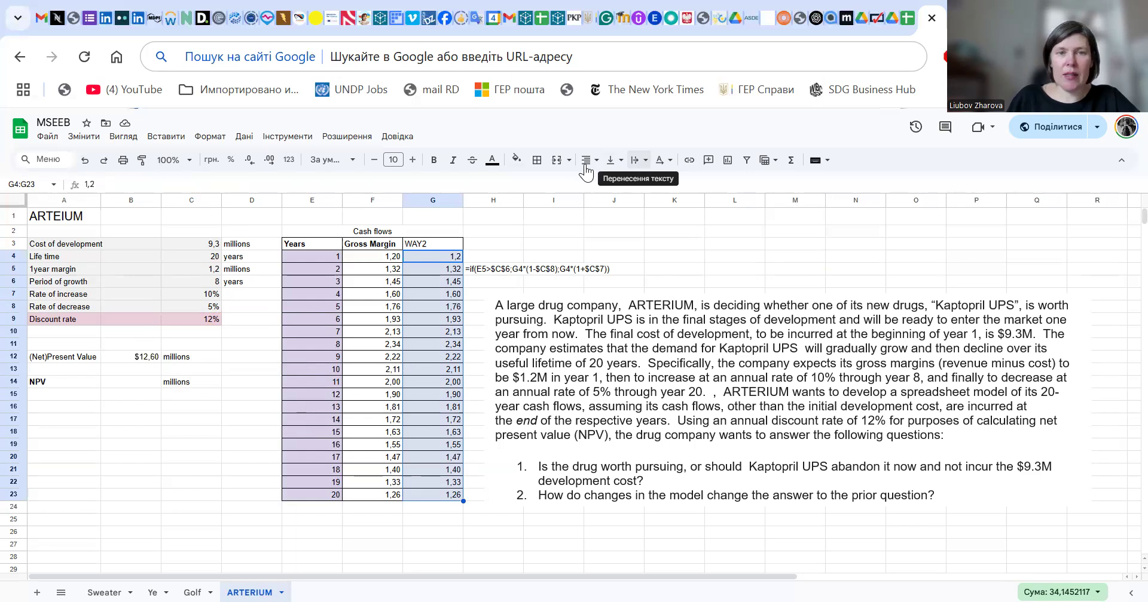
pyautogui.click(517, 162)
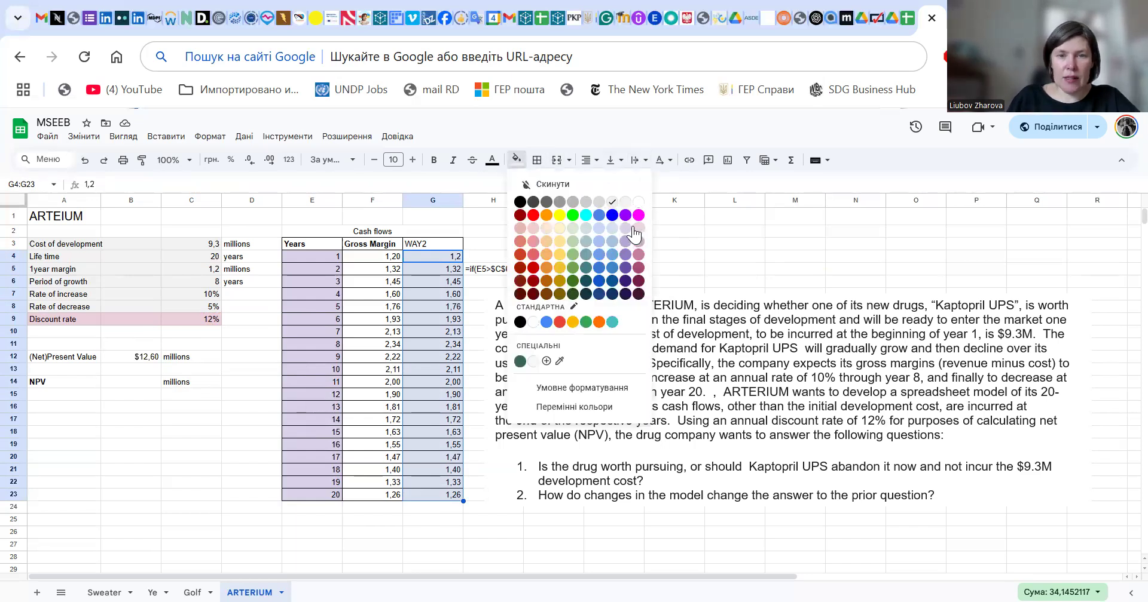
pyautogui.click(625, 228)
# Calculate the NPV in B14 as =B12-C3, subtracting the cost of development from the present value.
pyautogui.click(127, 359)
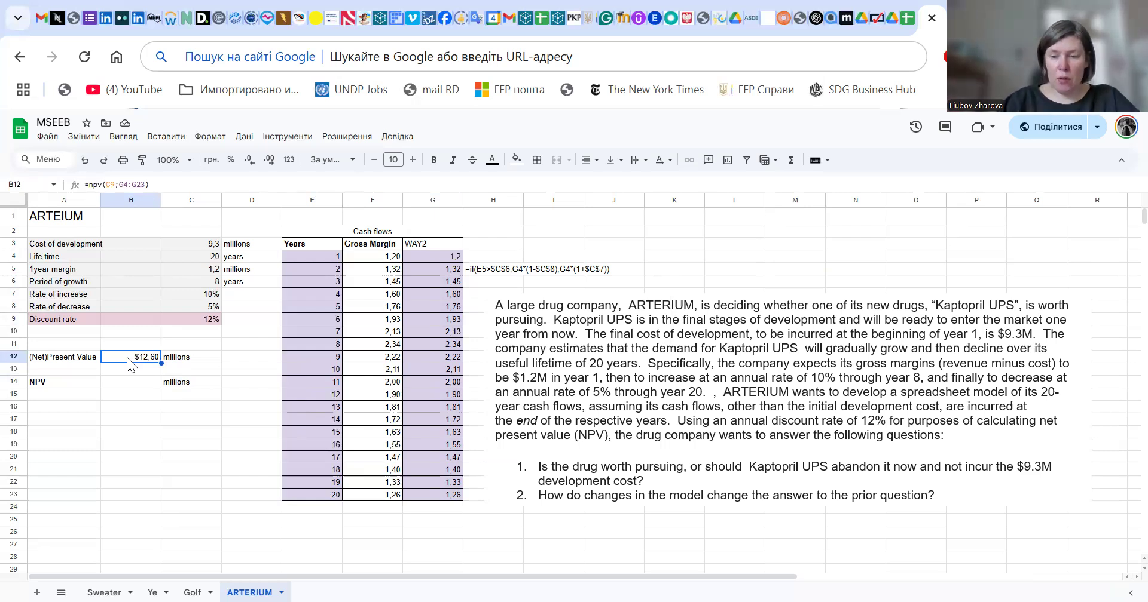
pyautogui.press('Down')
pyautogui.press('Down')
pyautogui.write('=')
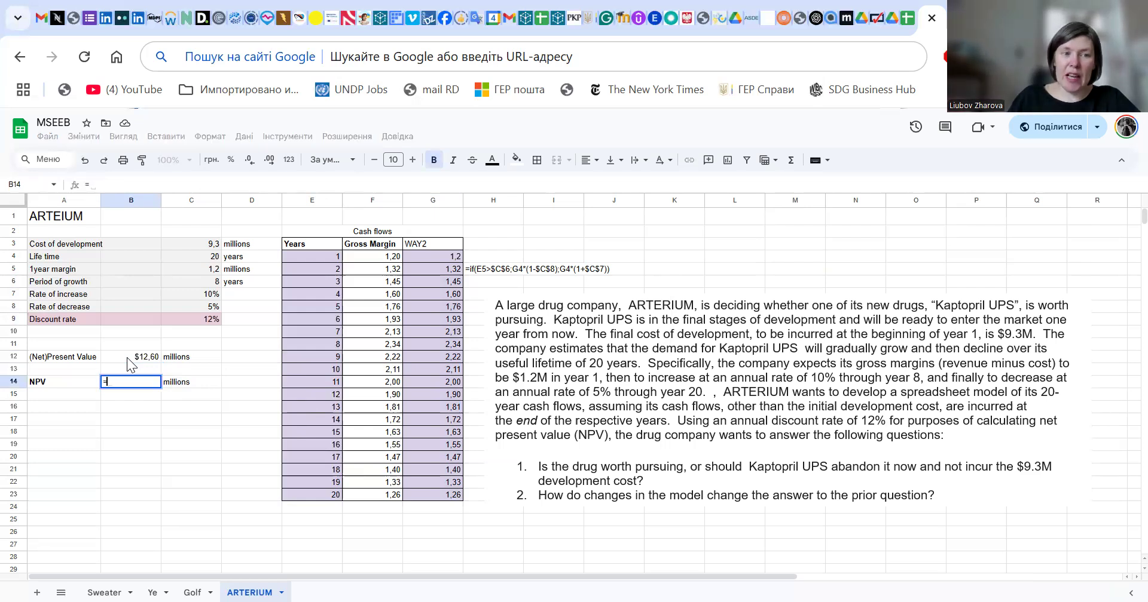
pyautogui.click(127, 358)
pyautogui.write('-')
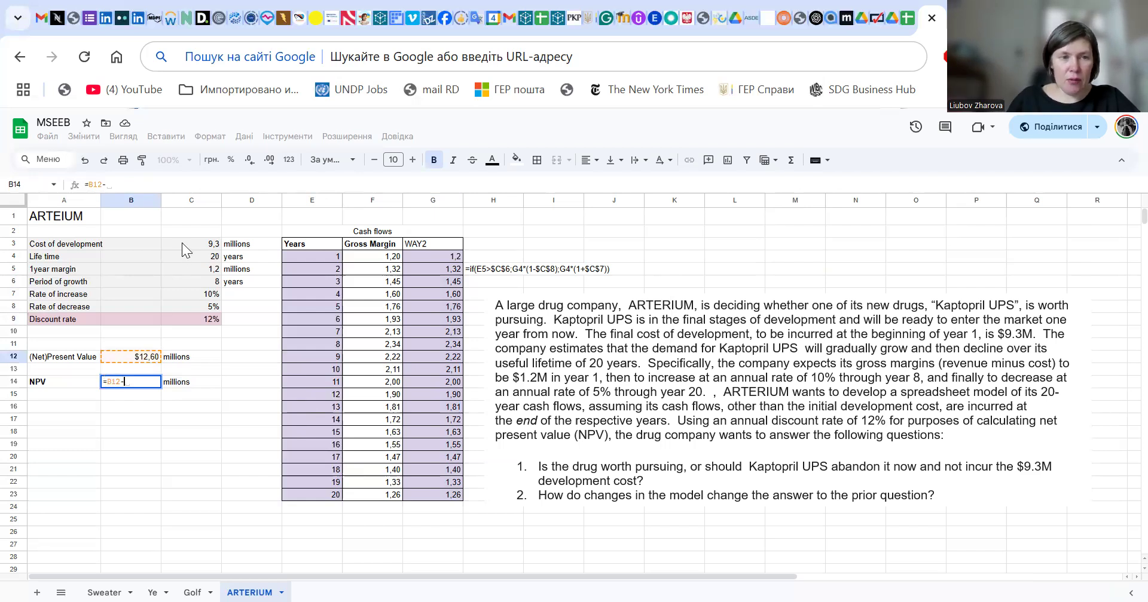
pyautogui.click(210, 245)
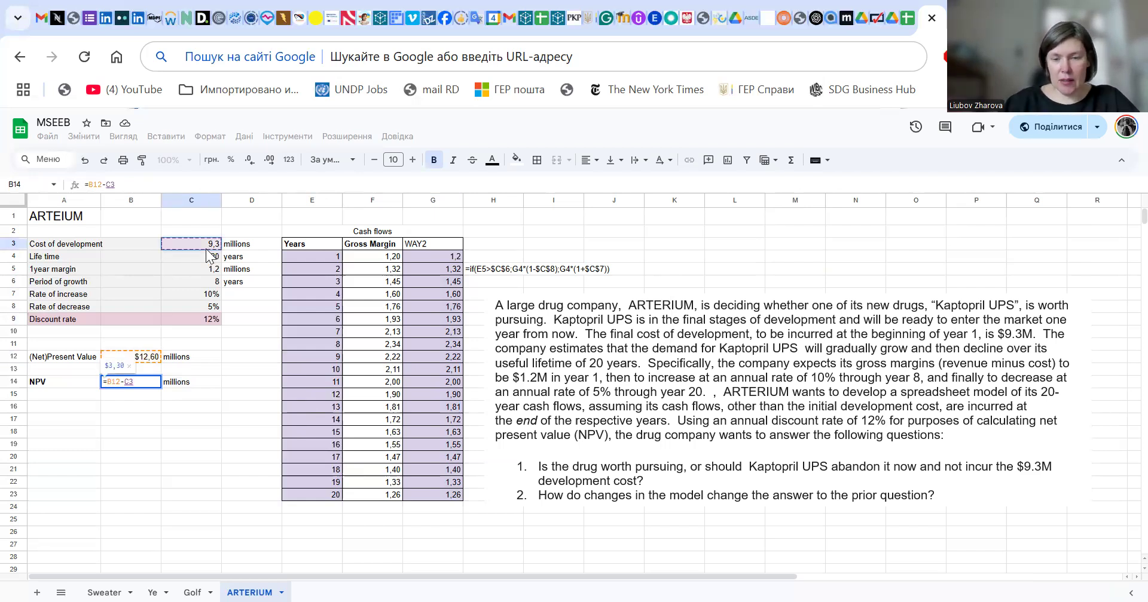
pyautogui.press('Return')
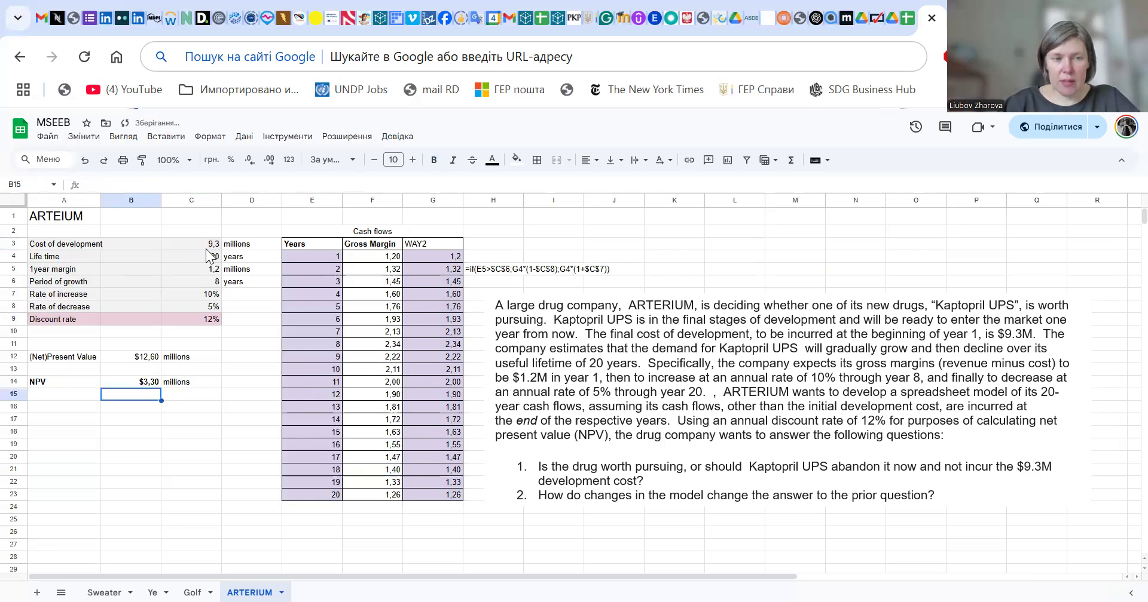
pyautogui.press('Up')
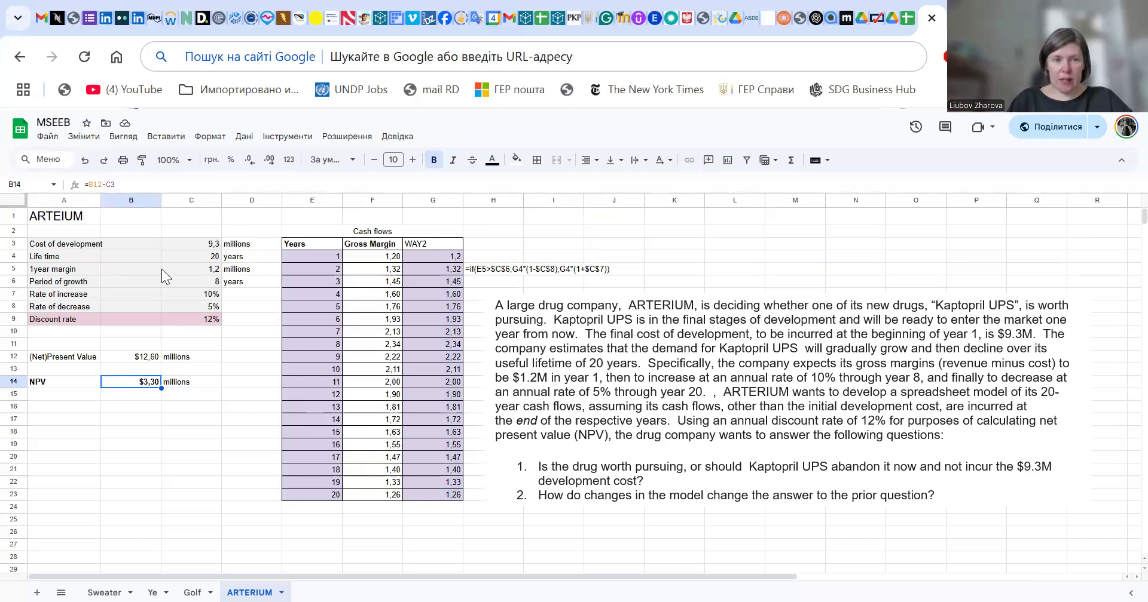
# Test how the NPV responds to growth periods of 4 and 5 years in C6.
pyautogui.click(201, 295)
pyautogui.click(197, 282)
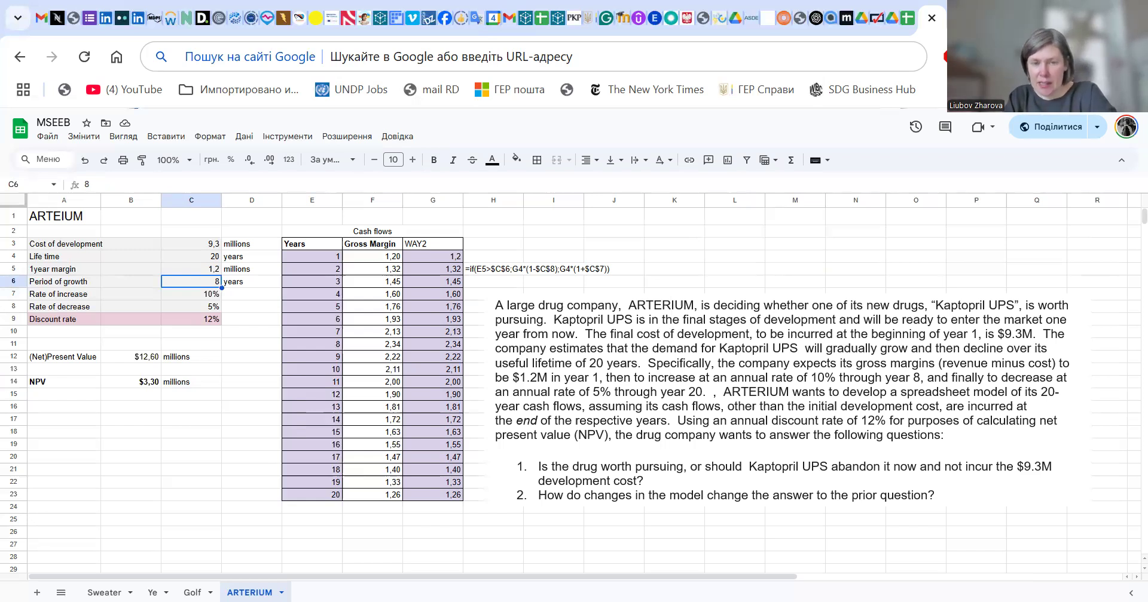
pyautogui.write('4')
pyautogui.press('Return')
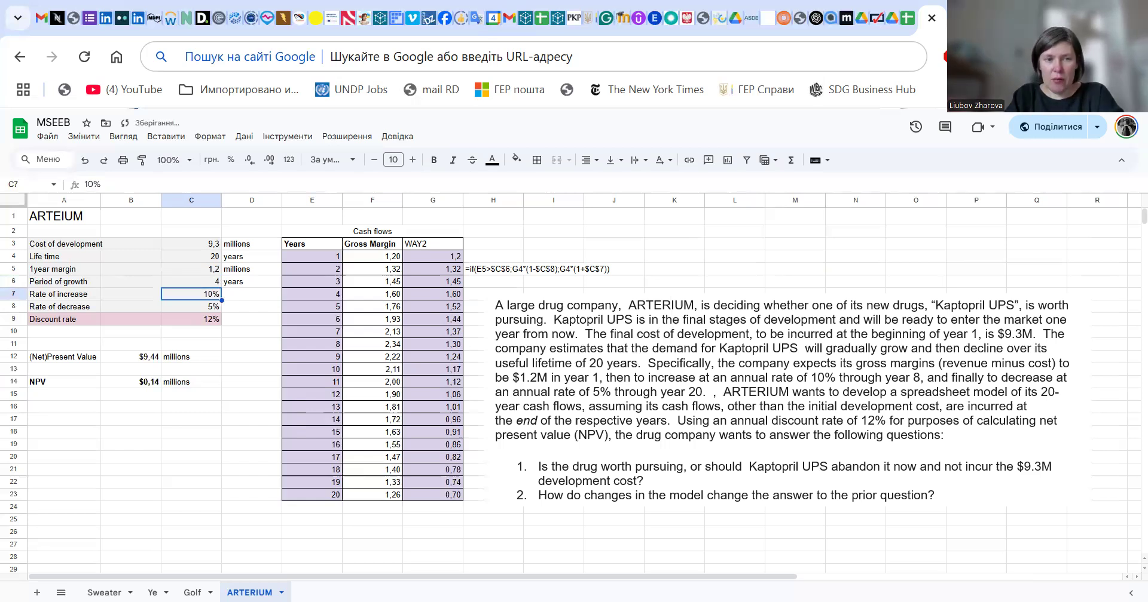
pyautogui.click(191, 282)
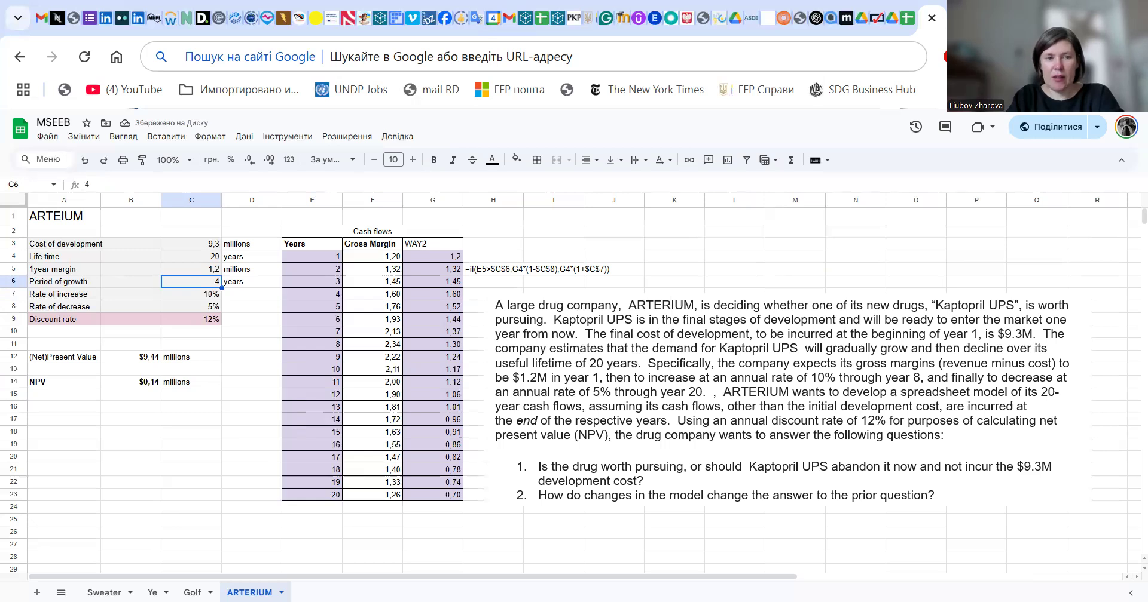
pyautogui.write('5')
pyautogui.press('Return')
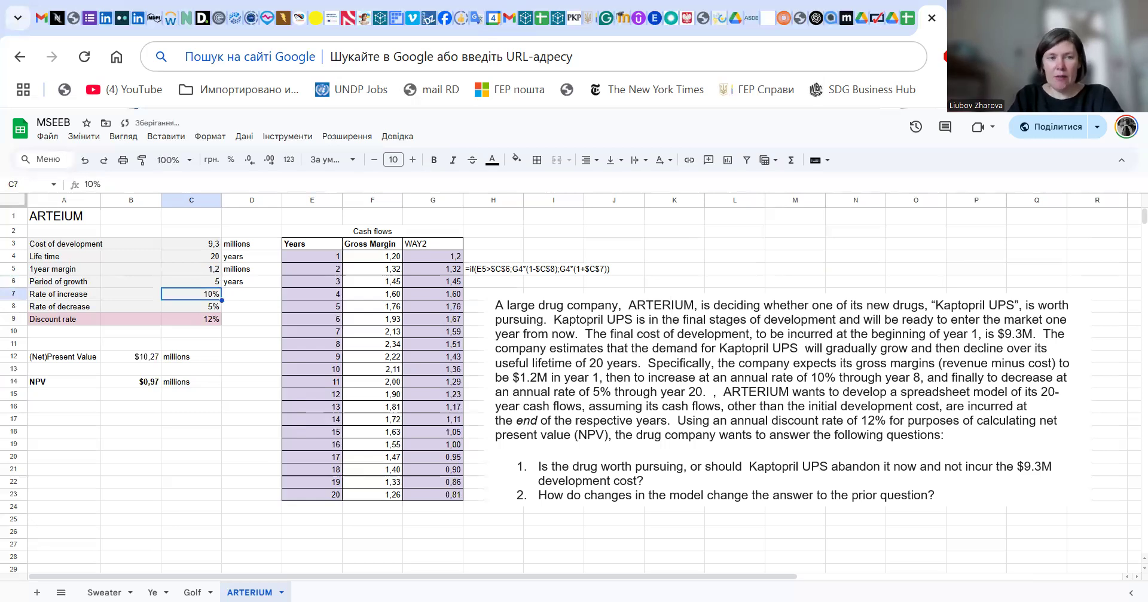
# Set both the rate of increase and the rate of decrease to 7%.
pyautogui.write('7')
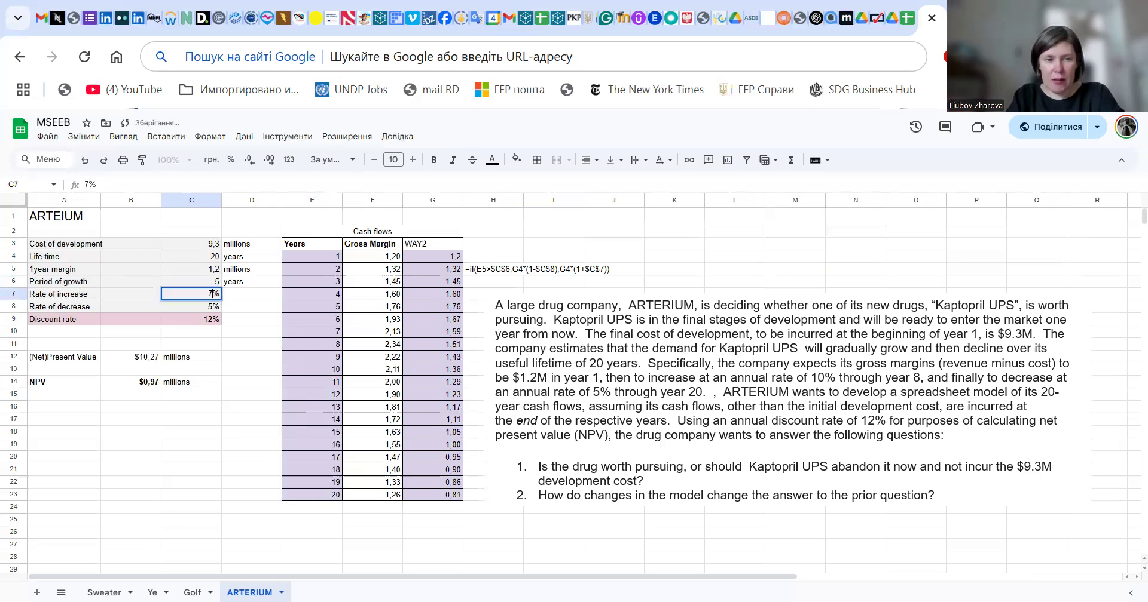
pyautogui.press('Return')
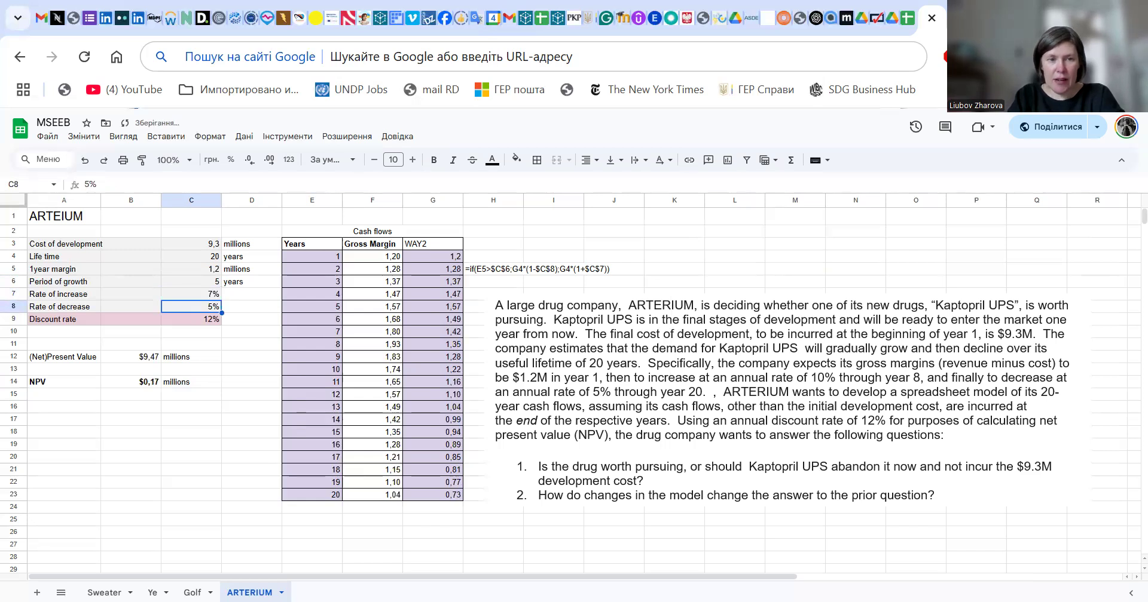
pyautogui.write('7')
pyautogui.press('Return')
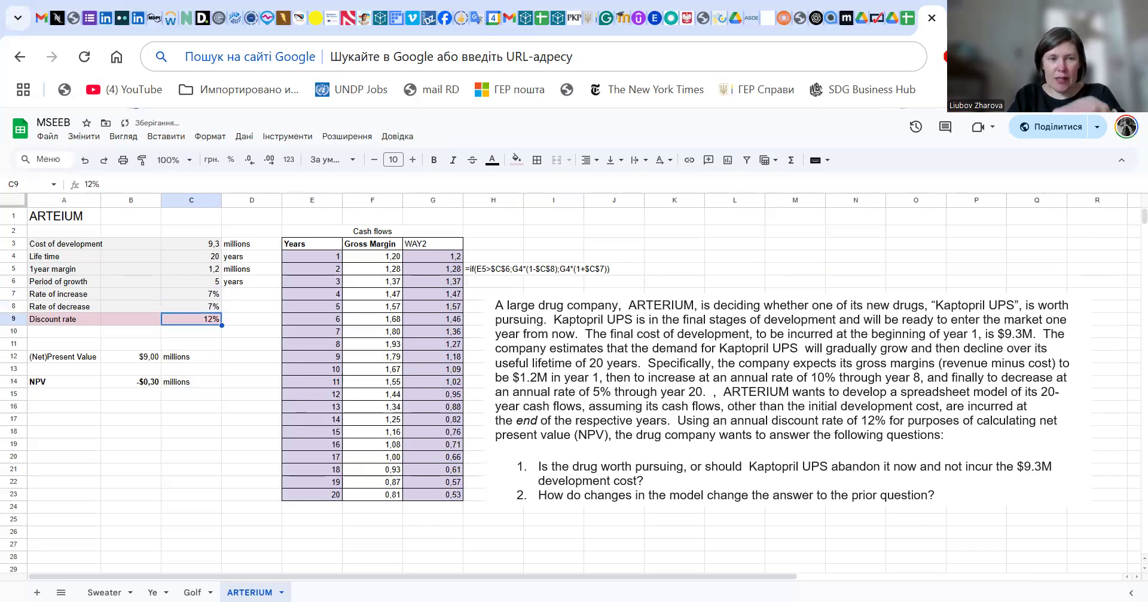
# Set the period of growth in C6 to 6 years to test its effect on the NPV.
pyautogui.press('Up')
pyautogui.press('Up')
pyautogui.press('Up')
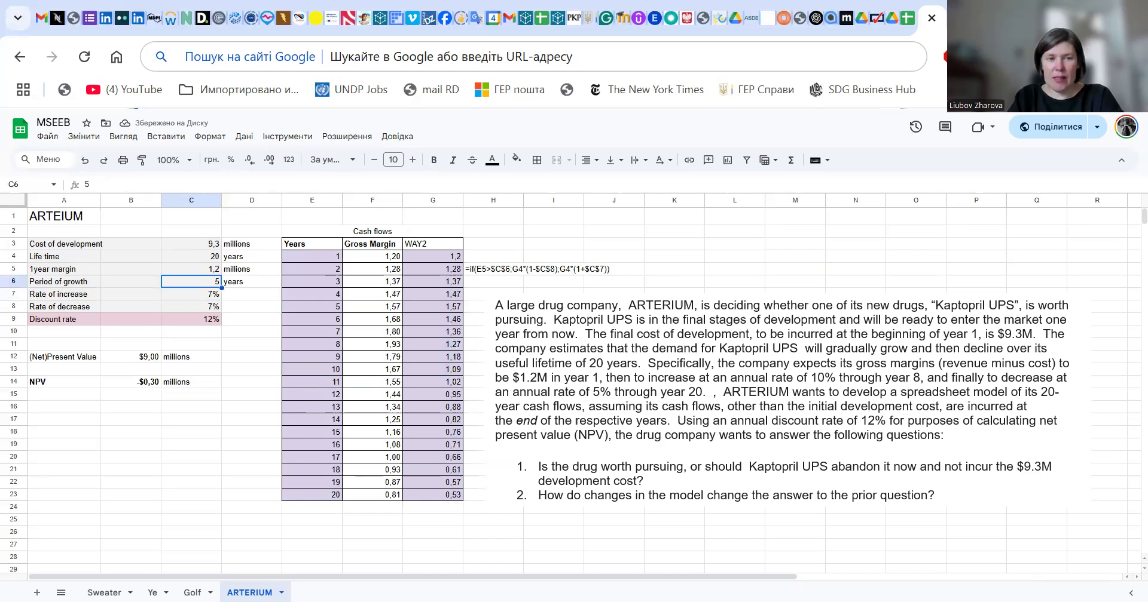
pyautogui.write('6')
pyautogui.press('Return')
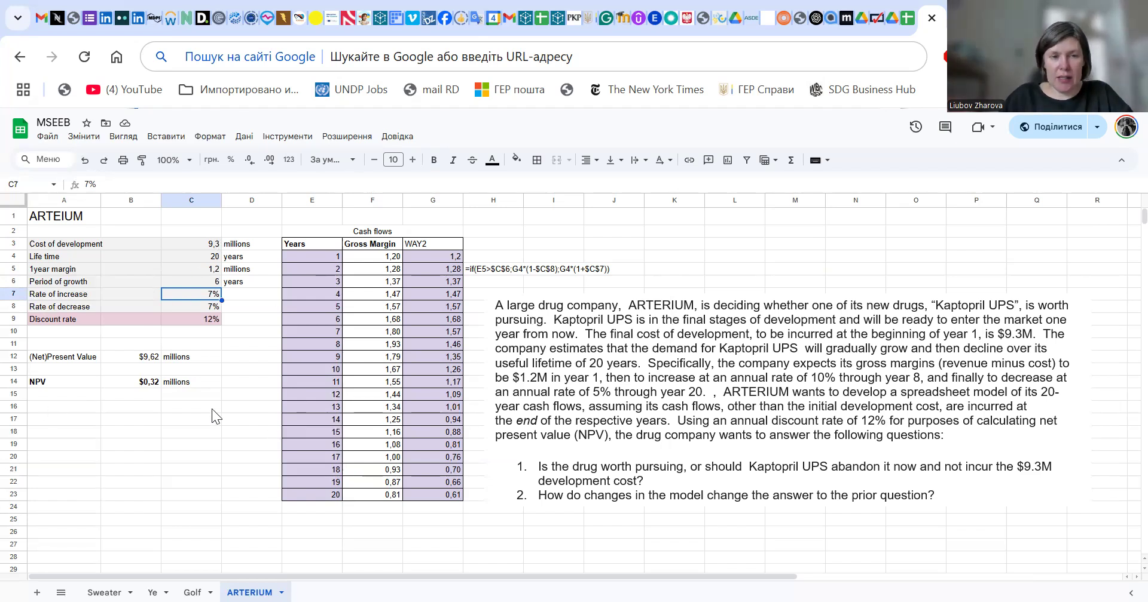
pyautogui.click(196, 406)
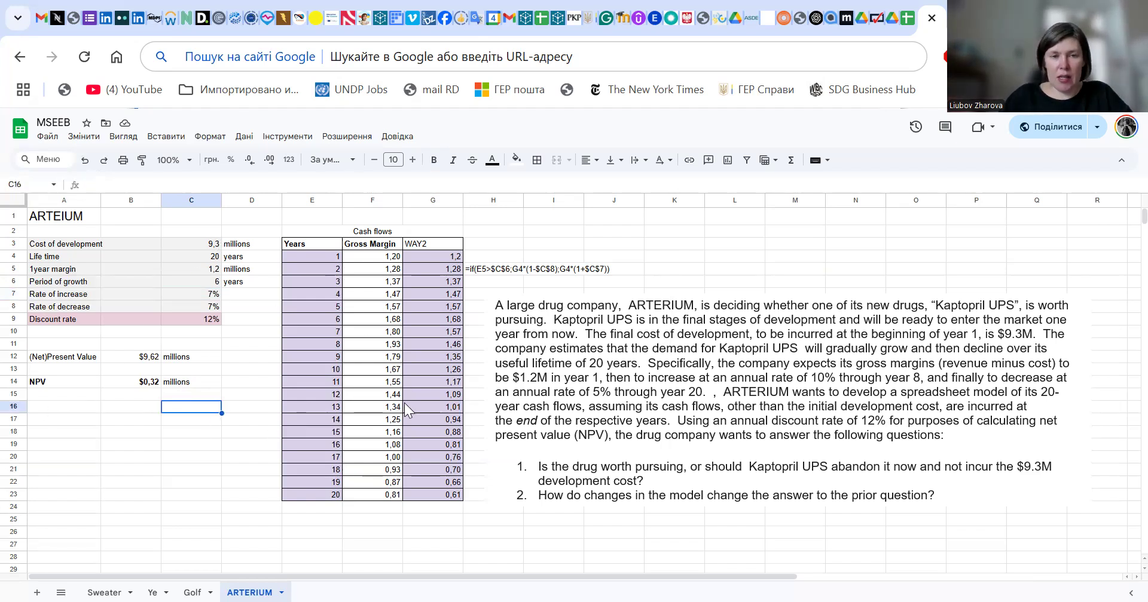